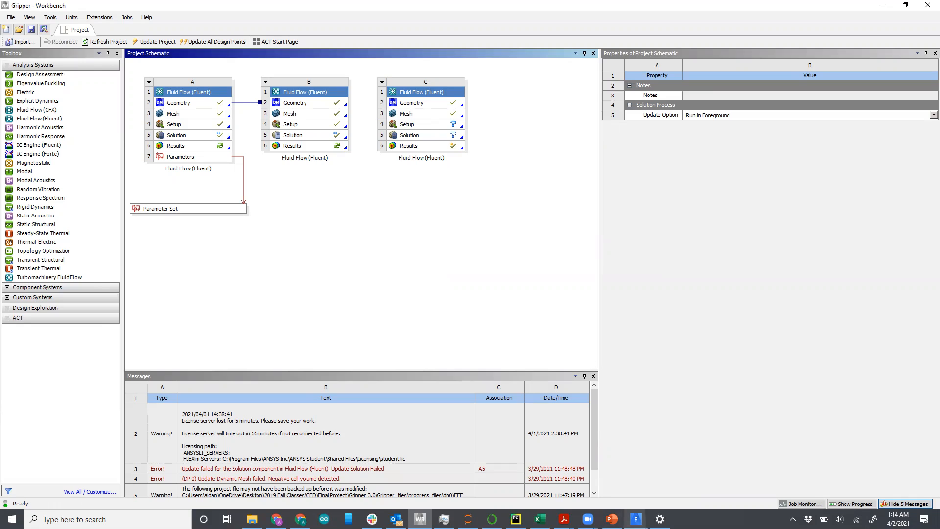
Step: Switch to the Fluent solver and set the 2D space to Axisymmetric and the time to Transient
{"action": "mouse_move", "coordinate": [636, 519]}
{"action": "left_click", "coordinate": [667, 484]}
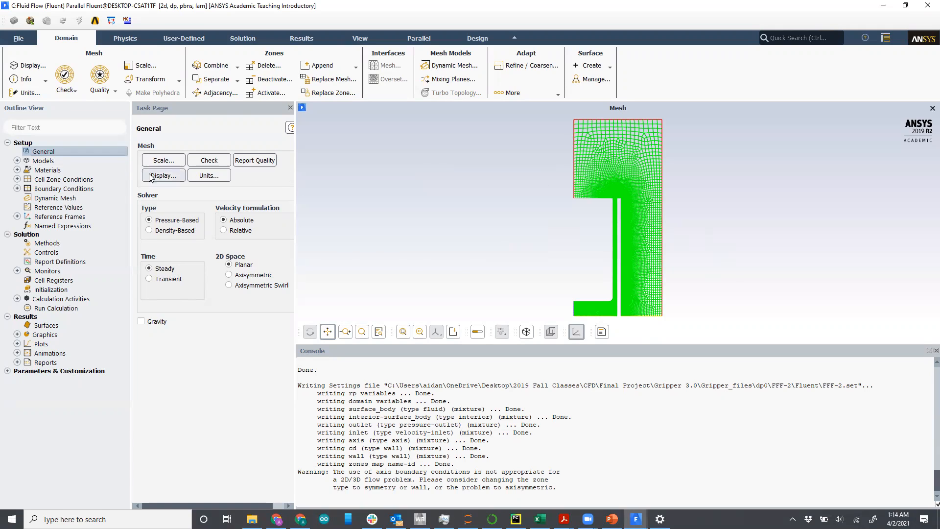
{"action": "left_click", "coordinate": [230, 275]}
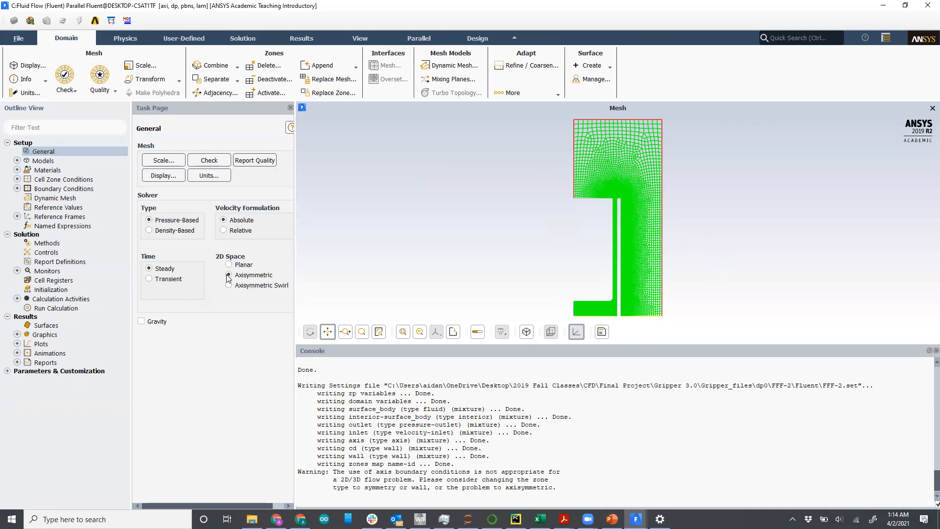
{"action": "left_click", "coordinate": [150, 279]}
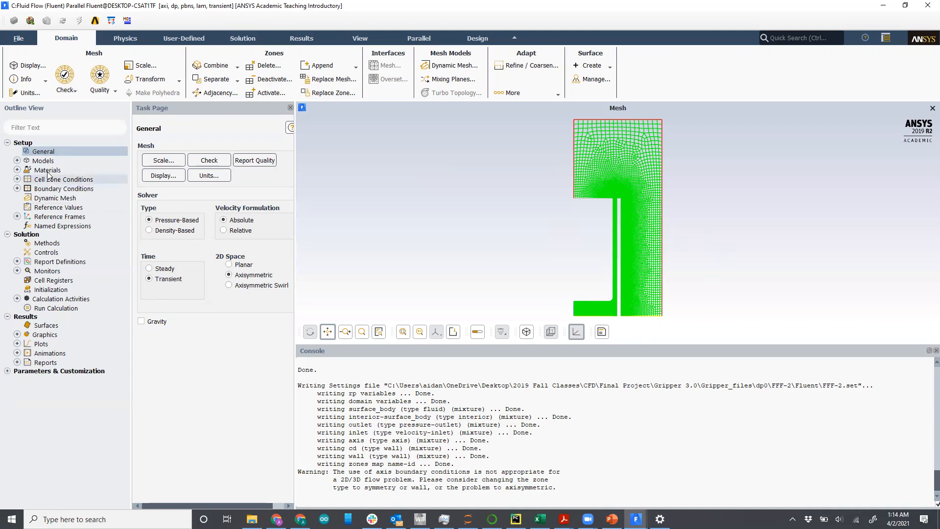
Step: Change the Viscous model to k-epsilon (2 eqn), keeping the standard options
{"action": "left_click", "coordinate": [17, 160]}
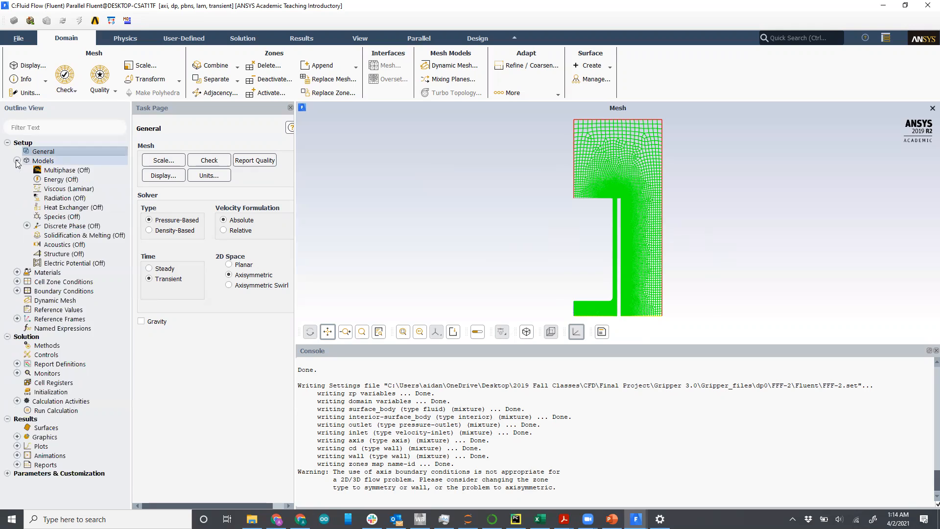
{"action": "left_click", "coordinate": [67, 190]}
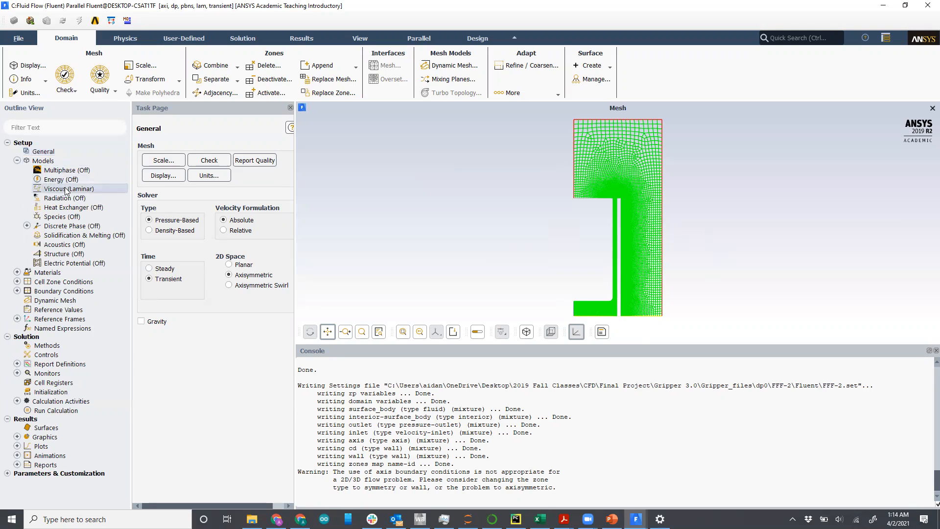
{"action": "double_click", "coordinate": [67, 190]}
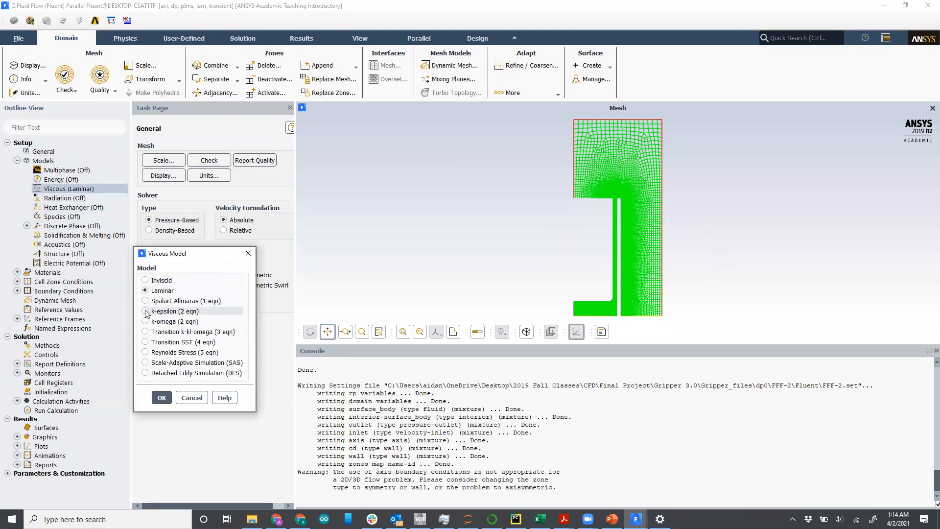
{"action": "left_click", "coordinate": [145, 312]}
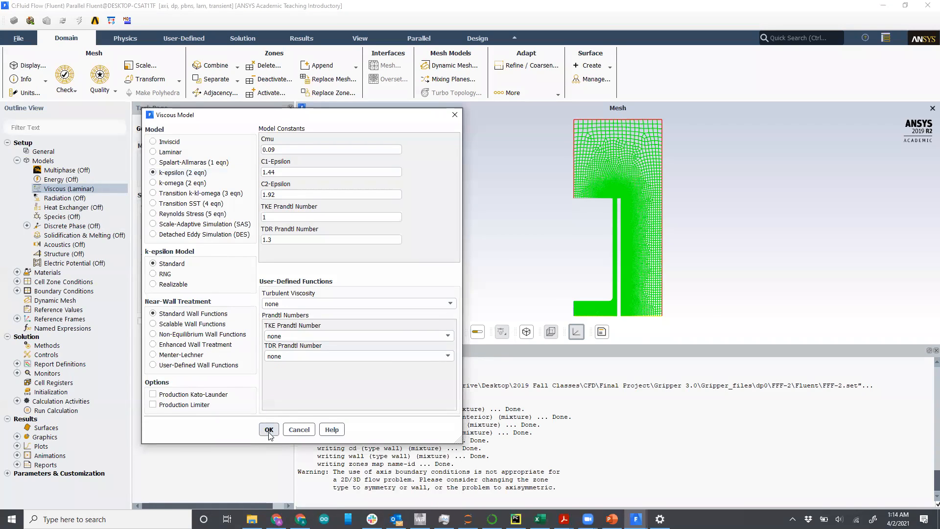
{"action": "left_click", "coordinate": [269, 430]}
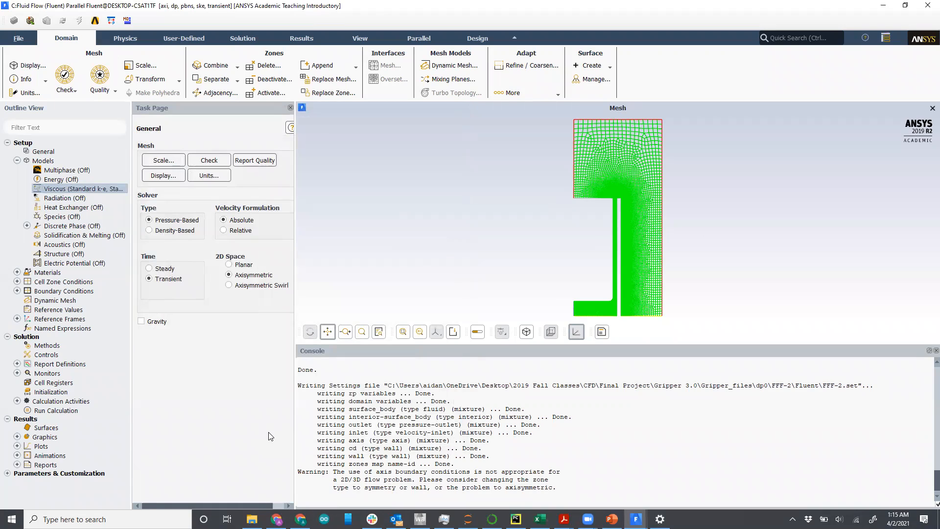
Step: Inspect the fluid materials and the surface_body cell zone conditions, accepting air as its material
{"action": "left_click", "coordinate": [17, 272]}
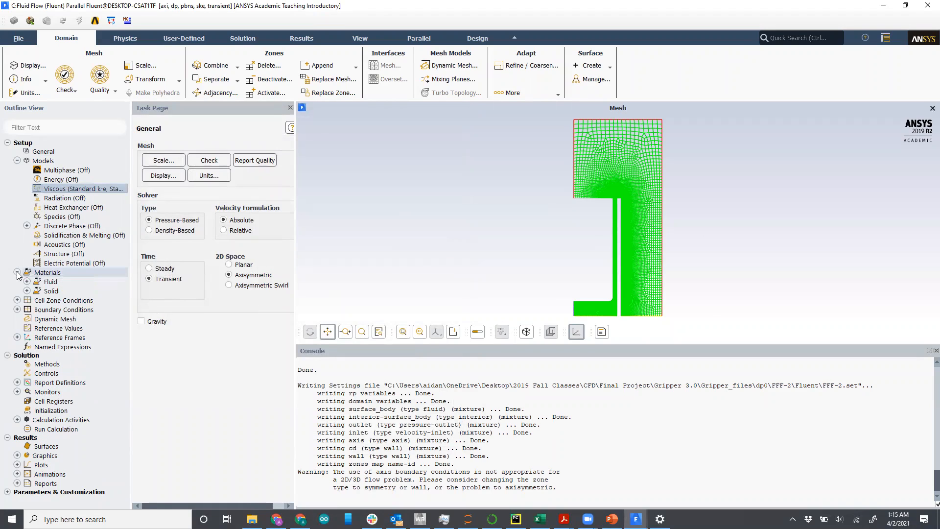
{"action": "left_click", "coordinate": [27, 282]}
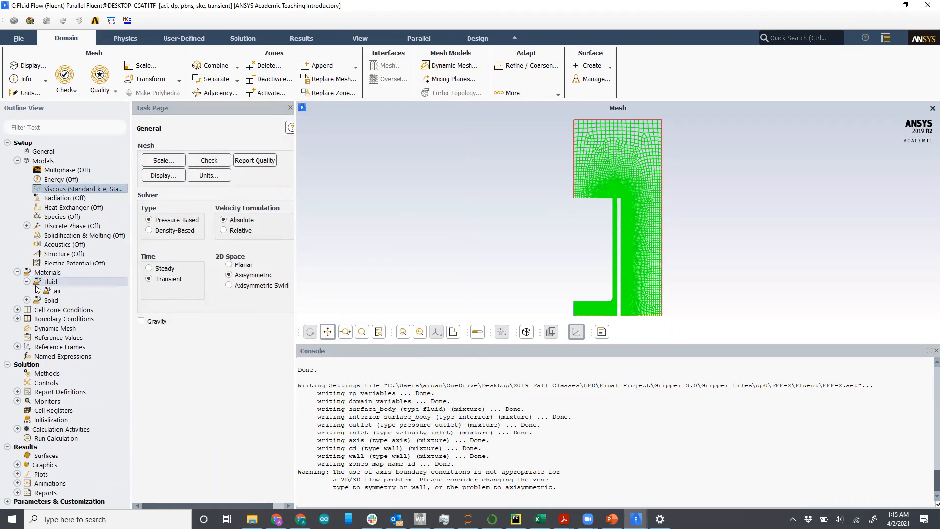
{"action": "left_click", "coordinate": [17, 272]}
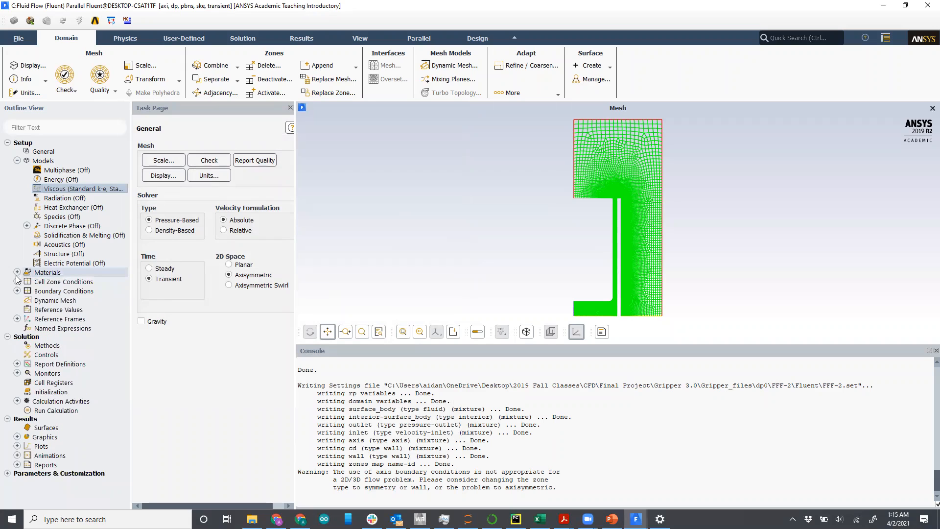
{"action": "left_click", "coordinate": [17, 281]}
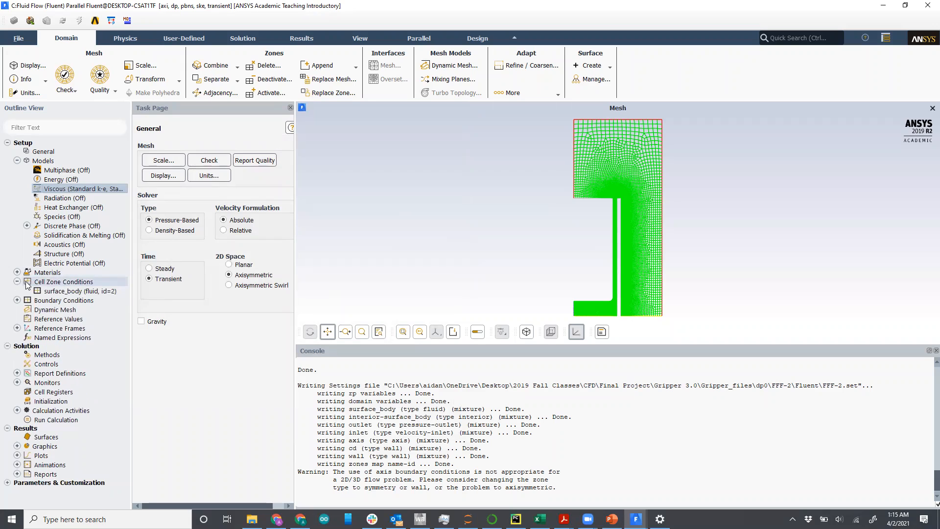
{"action": "left_click", "coordinate": [57, 291]}
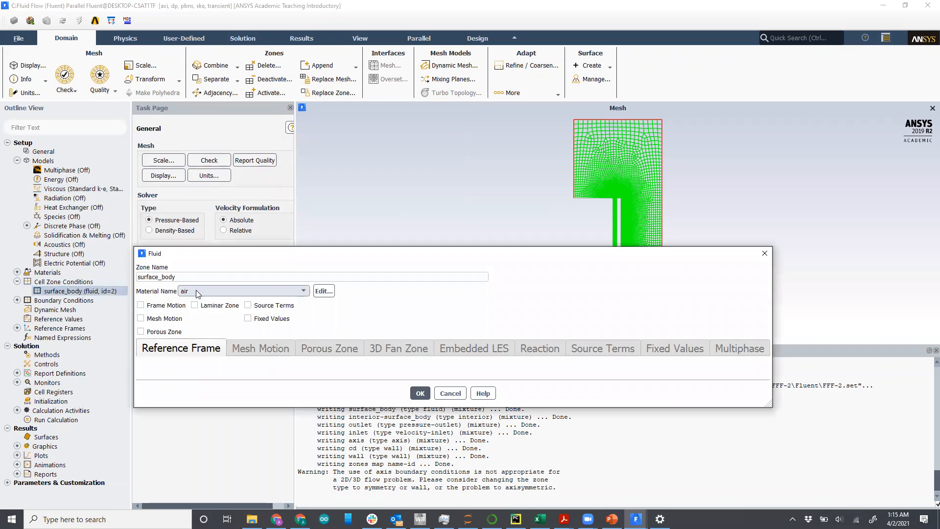
{"action": "left_click", "coordinate": [420, 392]}
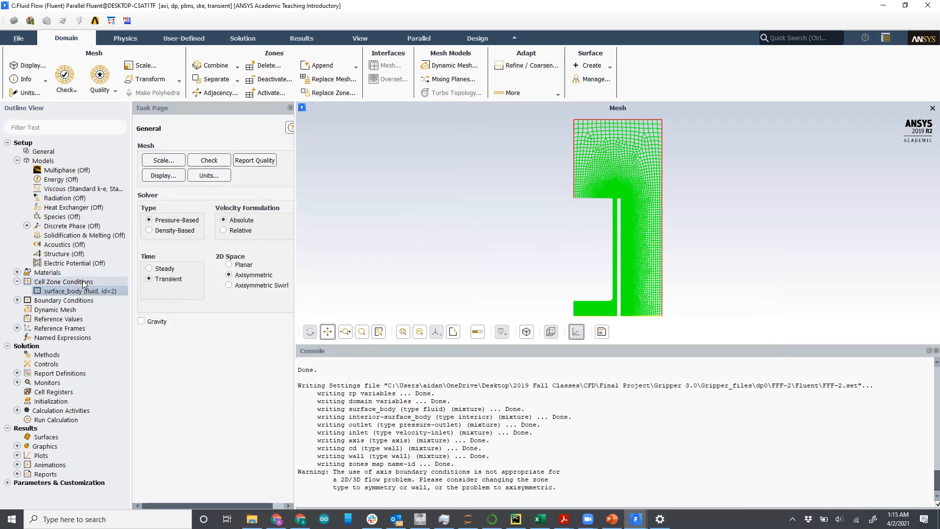
Step: Review the boundary condition zones, opening the axis zone and selecting the cd and inlet zones
{"action": "left_click", "coordinate": [17, 300]}
{"action": "scroll", "coordinate": [64, 276], "scroll_direction": "down", "scroll_amount": 2}
{"action": "double_click", "coordinate": [71, 275]}
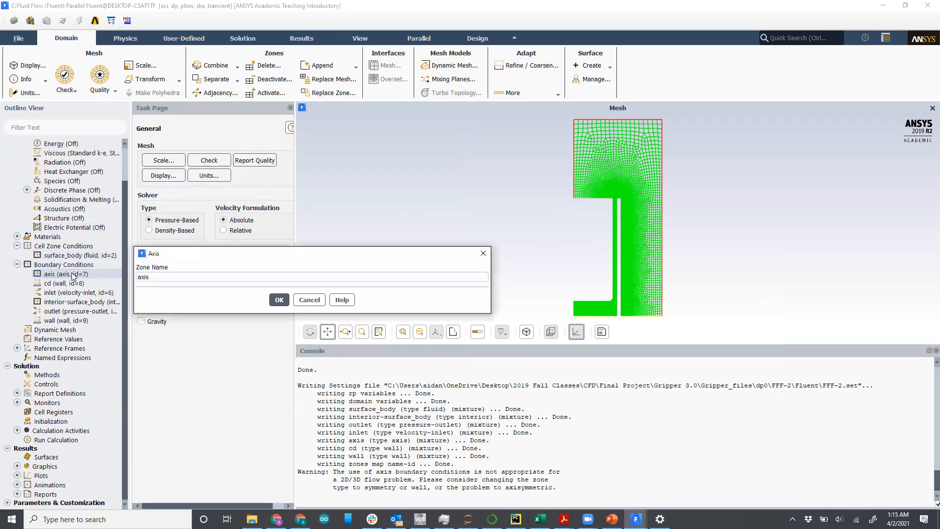
{"action": "left_click", "coordinate": [278, 300]}
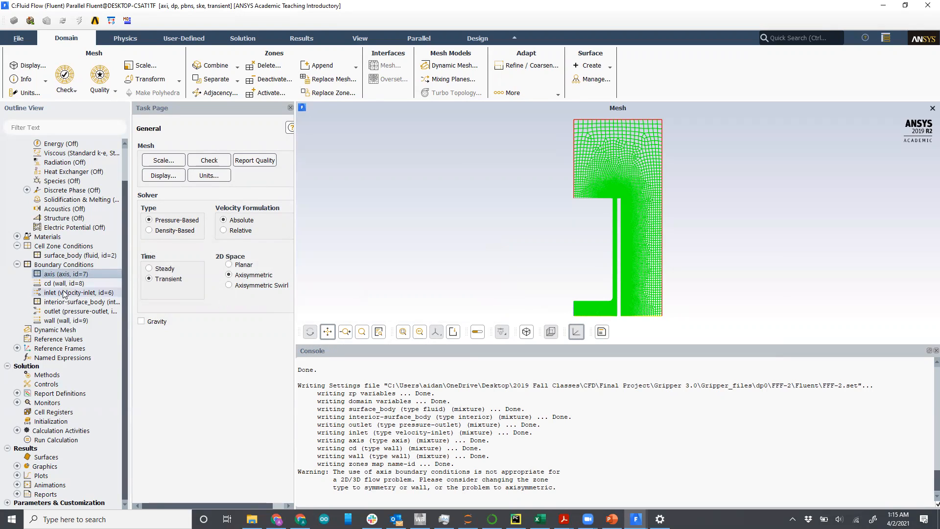
{"action": "scroll", "coordinate": [49, 206], "scroll_direction": "up", "scroll_amount": 2}
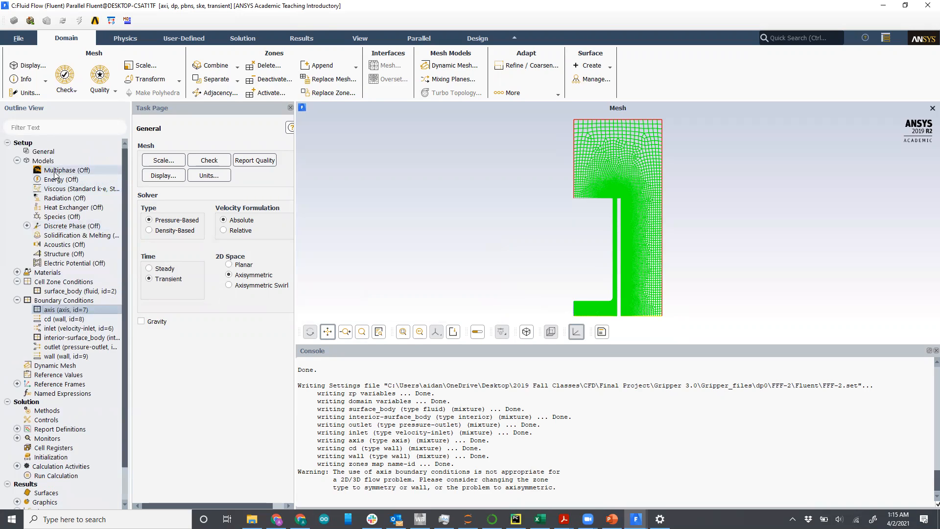
{"action": "scroll", "coordinate": [56, 179], "scroll_direction": "down", "scroll_amount": 2}
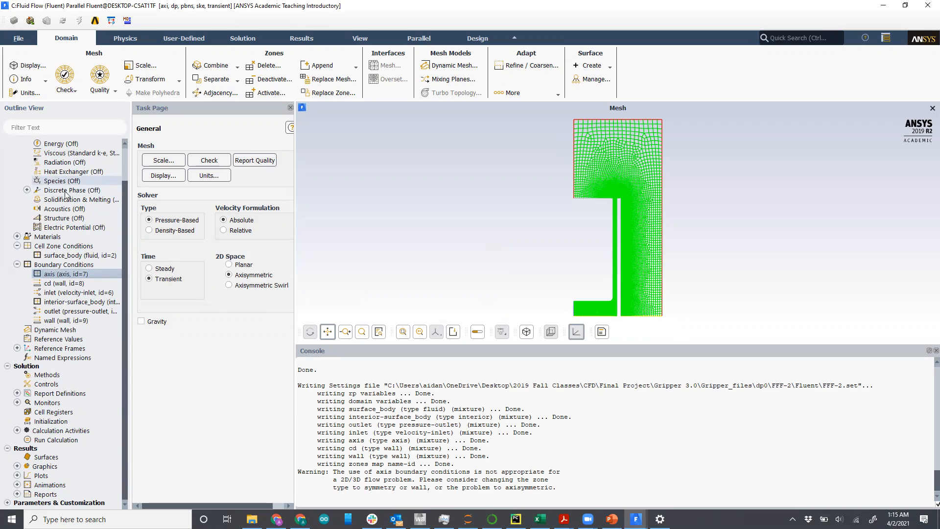
{"action": "left_click", "coordinate": [67, 284]}
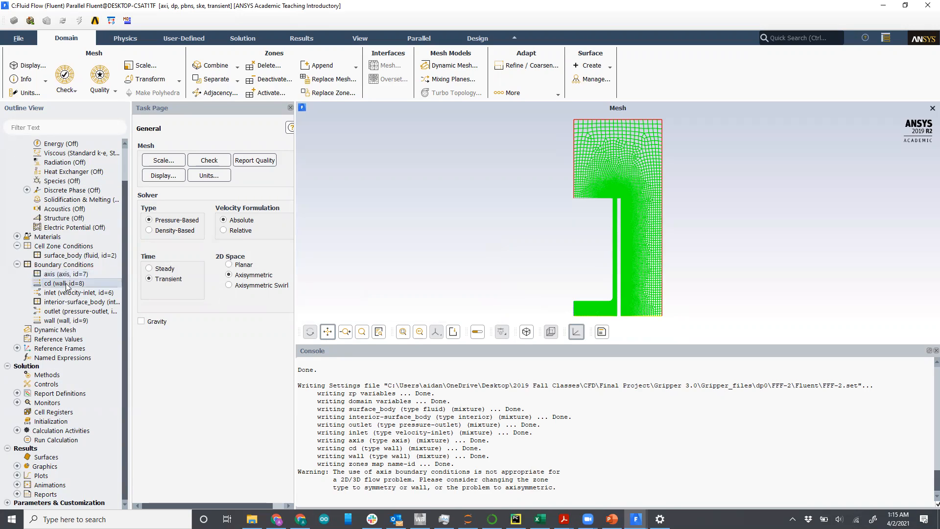
{"action": "left_click", "coordinate": [71, 294]}
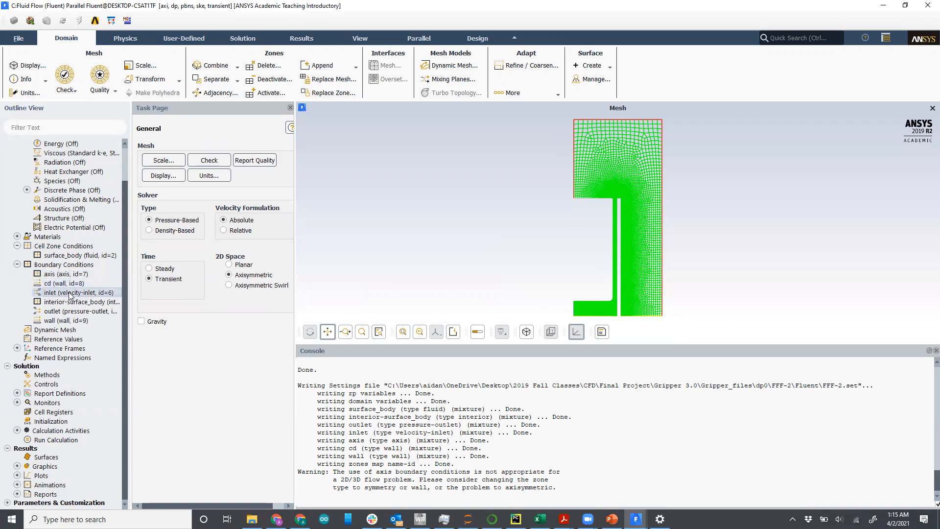
Step: Change the inlet boundary type to pressure-inlet
{"action": "right_click", "coordinate": [71, 294]}
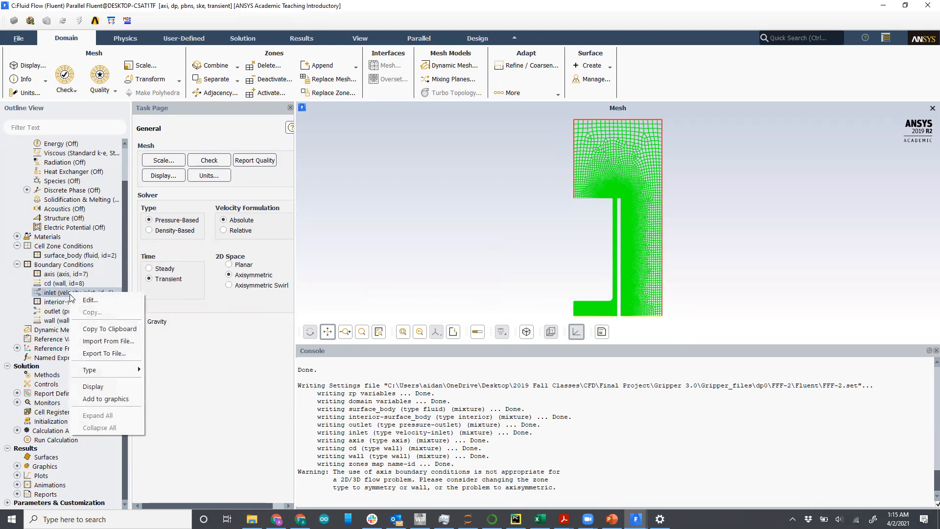
{"action": "mouse_move", "coordinate": [108, 370]}
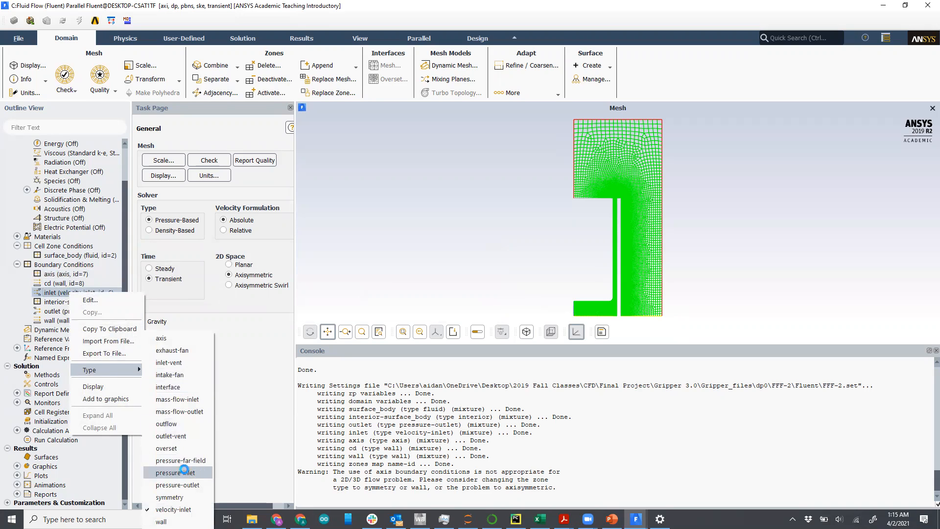
{"action": "left_click", "coordinate": [185, 471]}
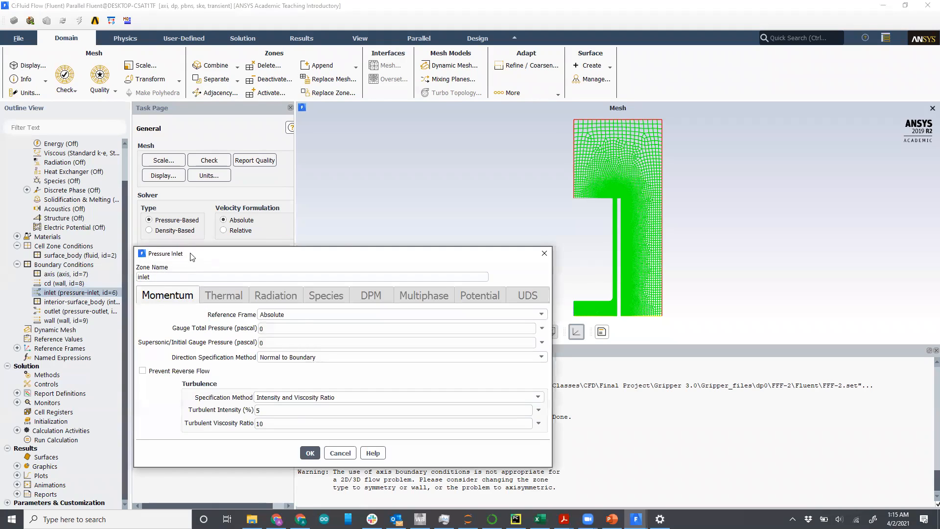
Step: Set the inlet's turbulent intensity to 10% and gauge total pressure to 3000 pascal
{"action": "left_click", "coordinate": [253, 376]}
{"action": "double_click", "coordinate": [253, 376]}
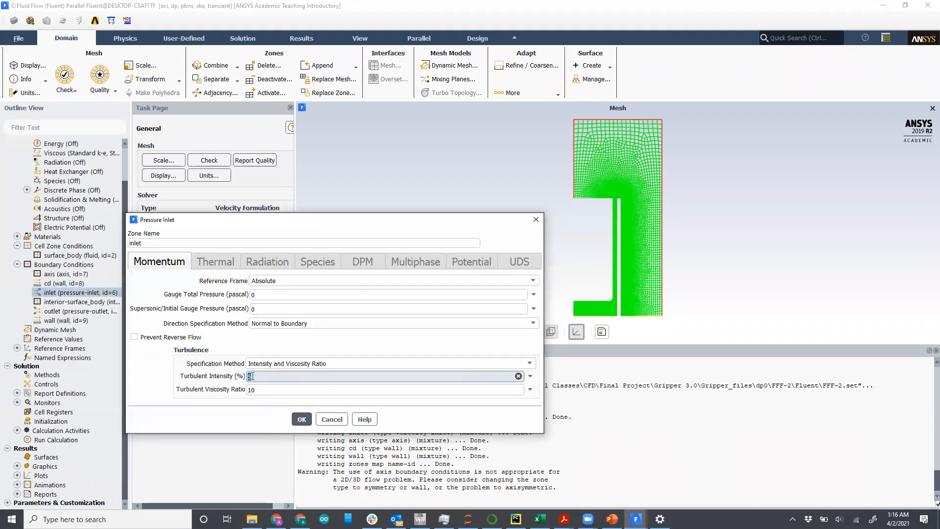
{"action": "type", "text": "10"}
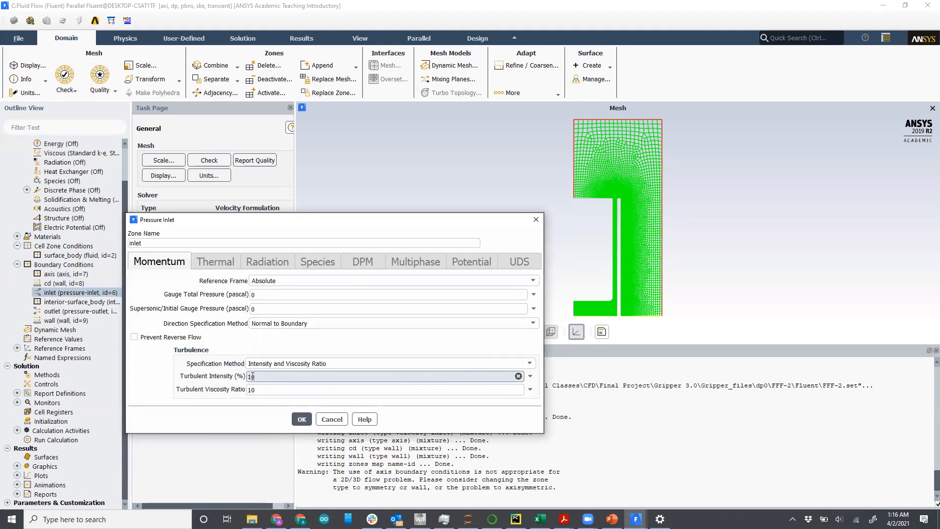
{"action": "left_click", "coordinate": [265, 295]}
{"action": "type", "text": "3000"}
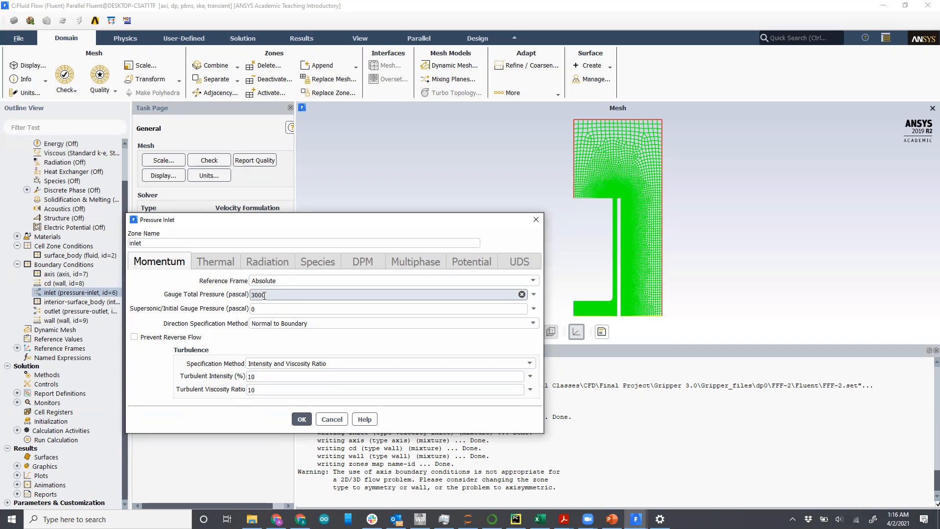
{"action": "left_click", "coordinate": [305, 420]}
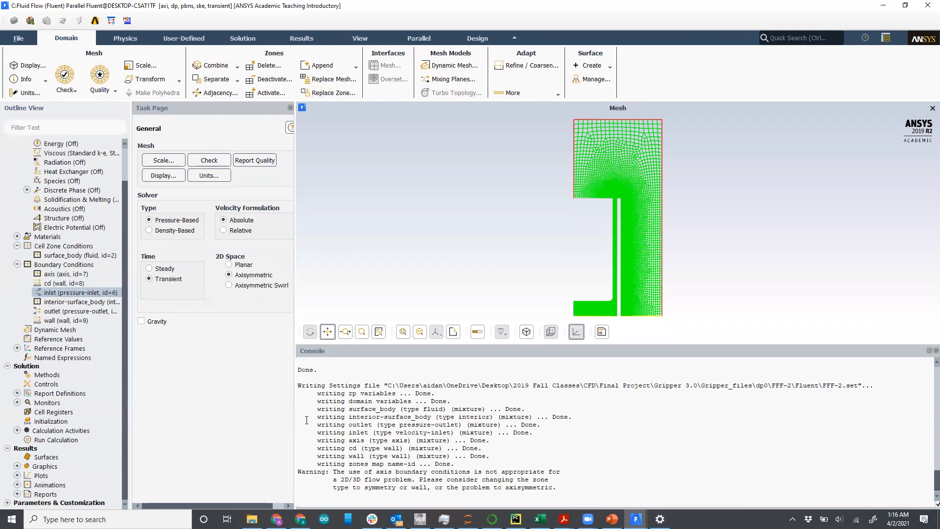
Step: Review the outlet pressure-outlet boundary settings and accept the defaults
{"action": "left_click", "coordinate": [88, 303]}
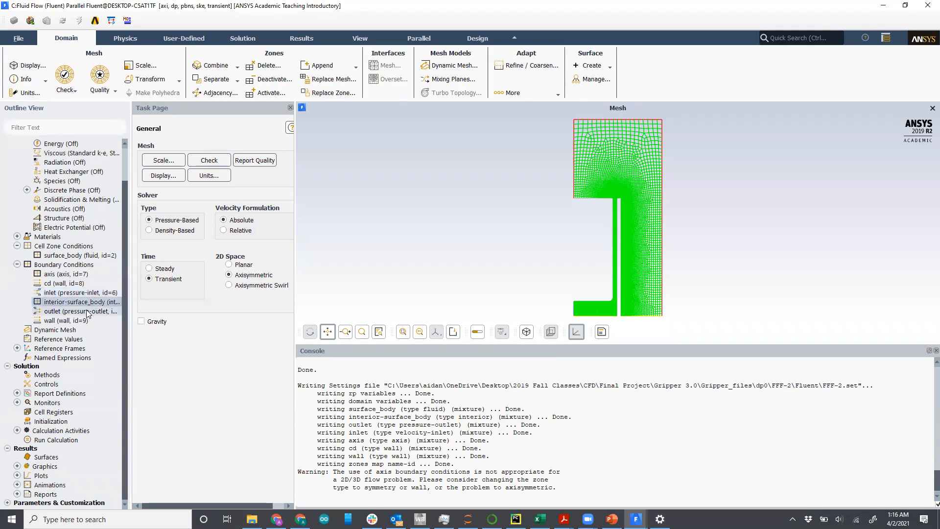
{"action": "left_click", "coordinate": [76, 321]}
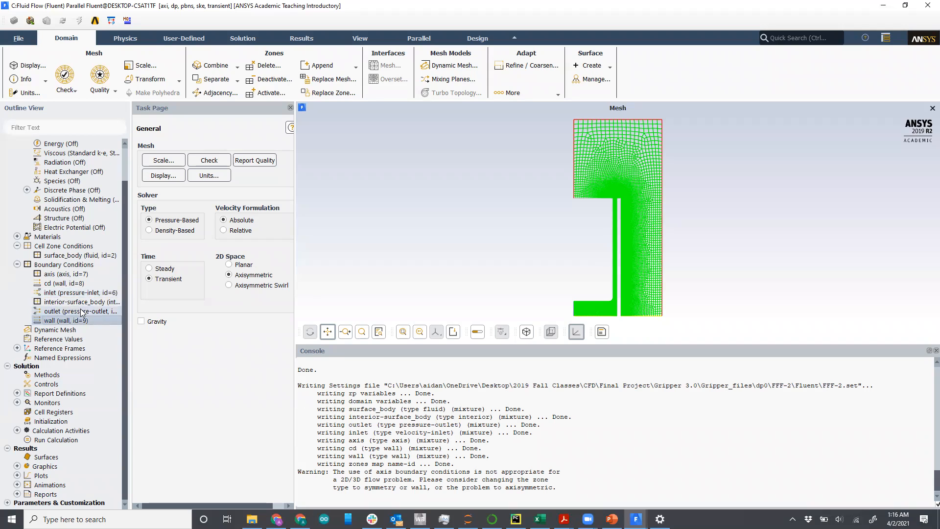
{"action": "left_click", "coordinate": [76, 313]}
{"action": "double_click", "coordinate": [75, 312]}
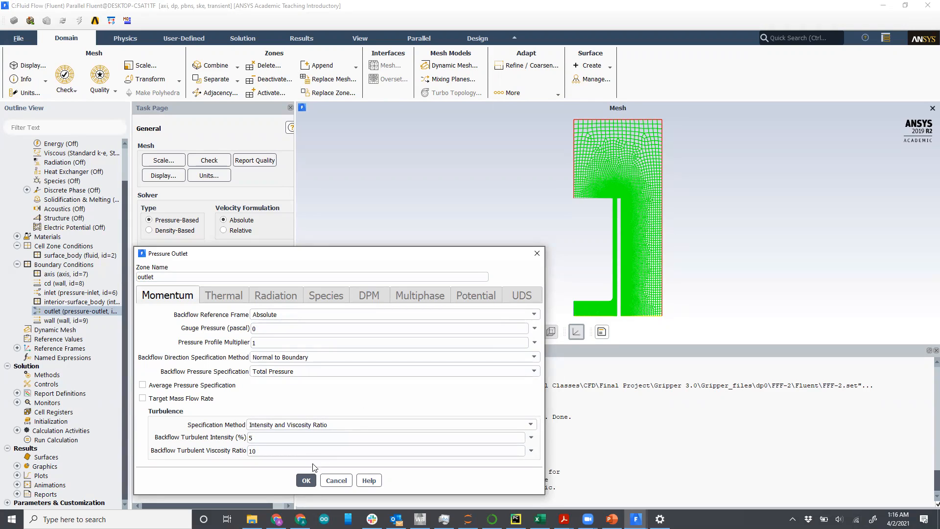
{"action": "left_click", "coordinate": [307, 480]}
Step: Enable Dynamic Mesh with the Smoothing and Remeshing mesh methods
{"action": "left_click", "coordinate": [78, 331]}
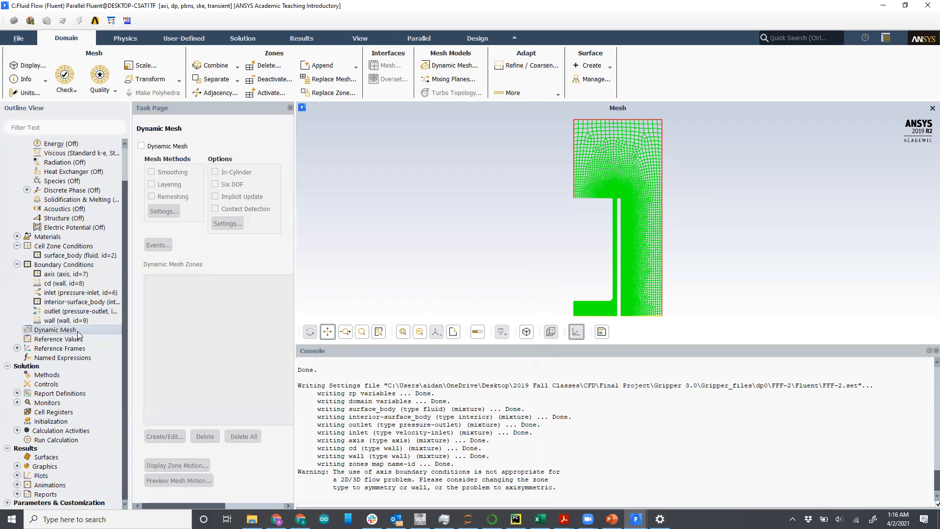
{"action": "left_click", "coordinate": [141, 146]}
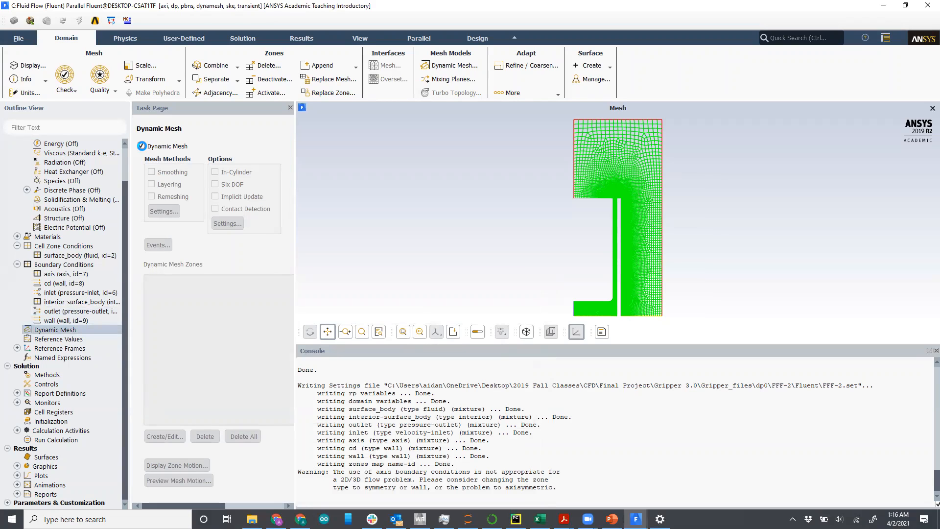
{"action": "left_click", "coordinate": [165, 175]}
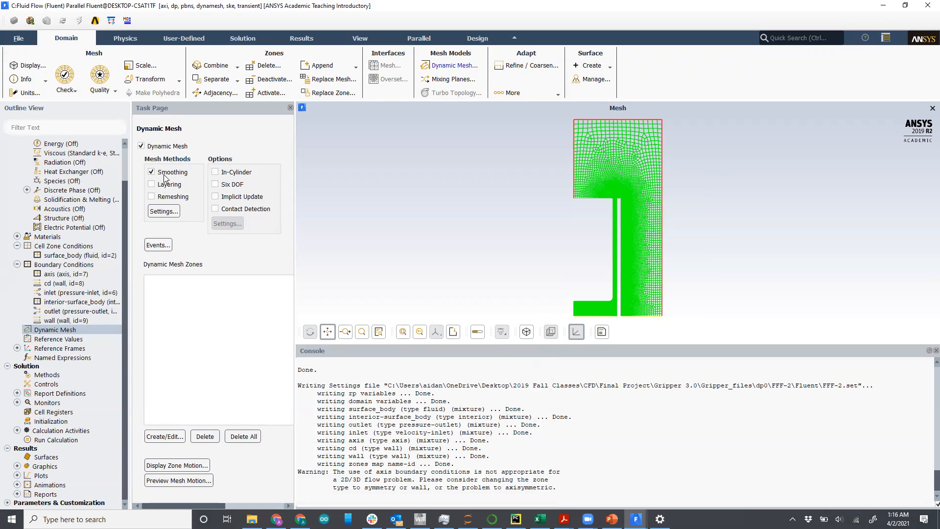
{"action": "left_click", "coordinate": [166, 198]}
Step: Set the smoothing method to Diffusion with a diffusion parameter of 1 and confirm
{"action": "left_click", "coordinate": [172, 211]}
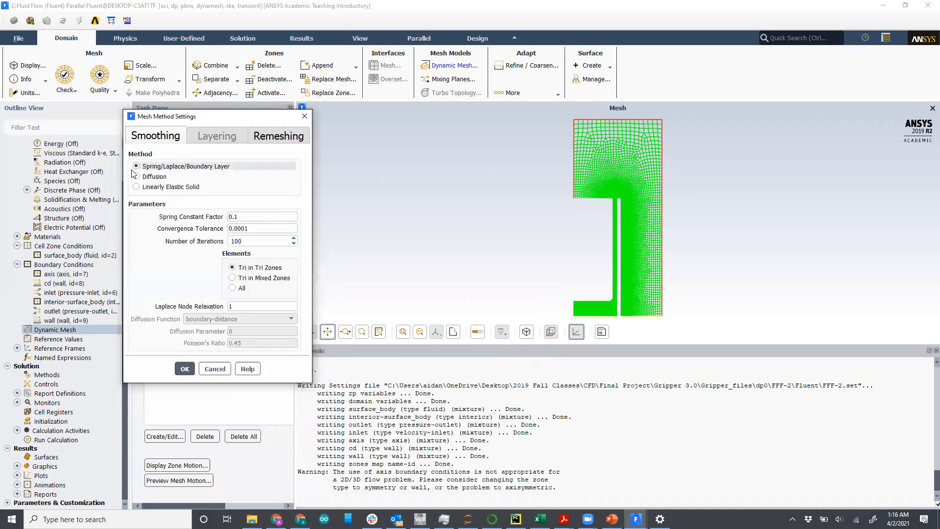
{"action": "left_click", "coordinate": [136, 177]}
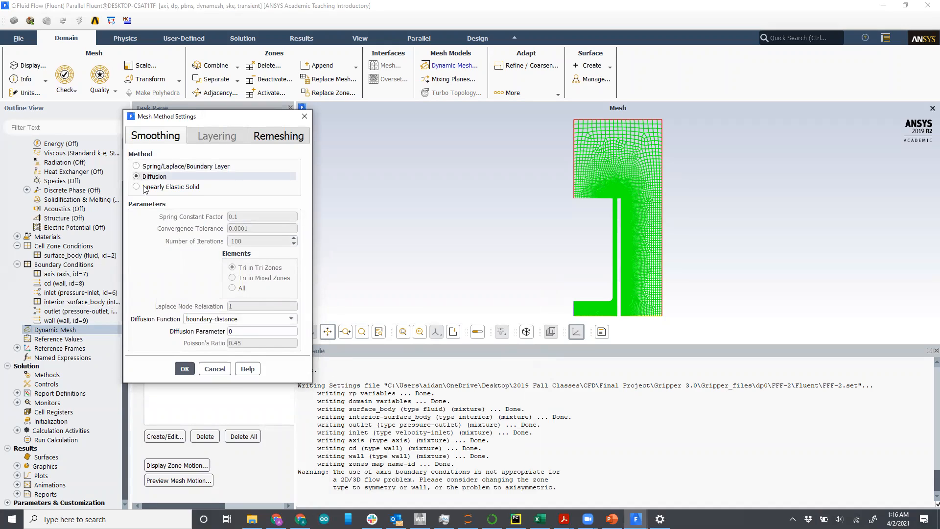
{"action": "double_click", "coordinate": [246, 330]}
{"action": "type", "text": "1"}
{"action": "left_click", "coordinate": [190, 367]}
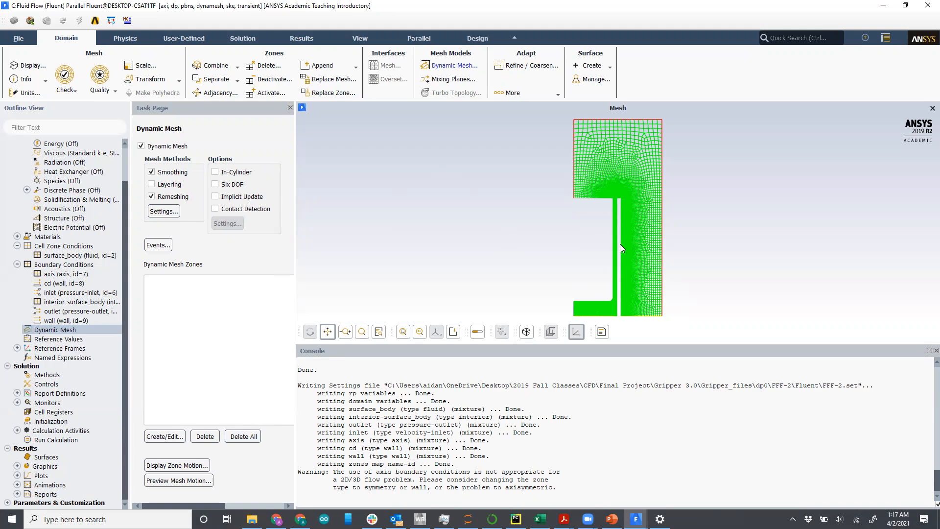
Step: Enable the Six DOF option and create a six DOF property named dofCD
{"action": "scroll", "coordinate": [616, 249], "scroll_direction": "up", "scroll_amount": 2}
{"action": "scroll", "coordinate": [617, 254], "scroll_direction": "up", "scroll_amount": 6}
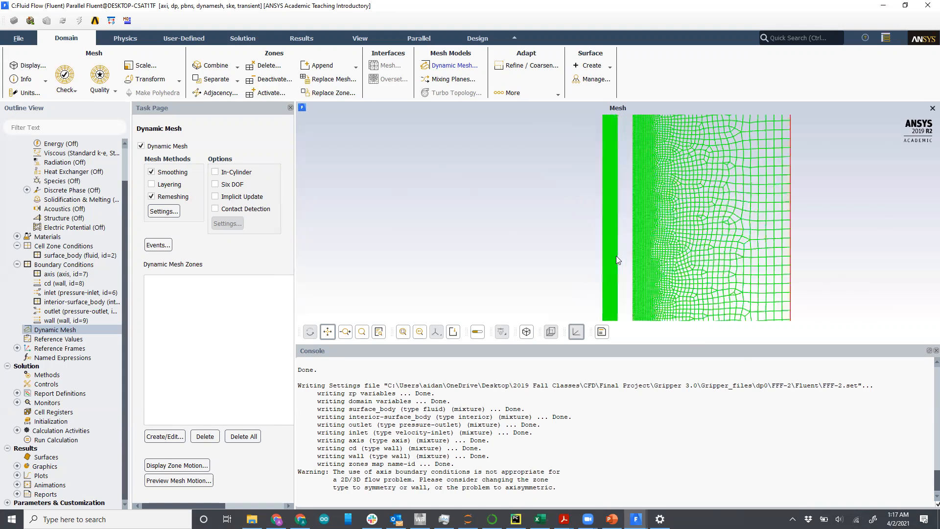
{"action": "scroll", "coordinate": [606, 252], "scroll_direction": "down", "scroll_amount": 8}
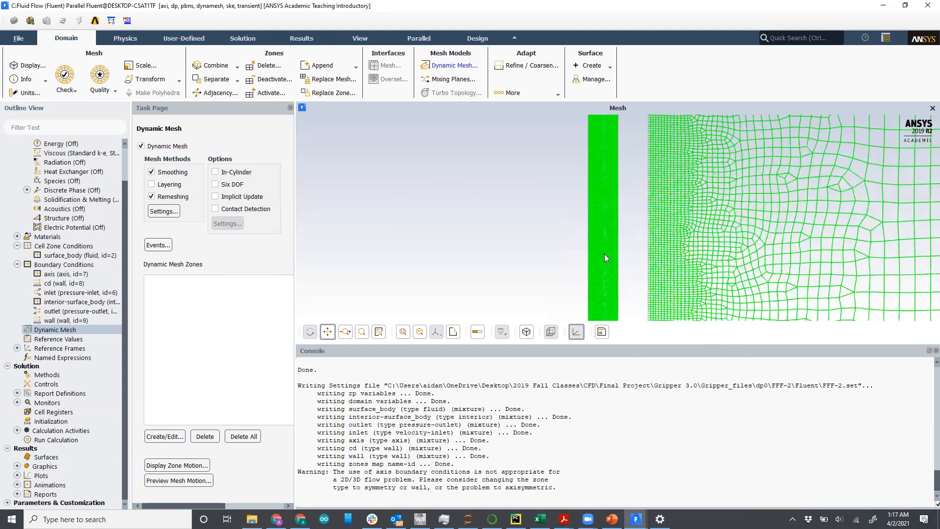
{"action": "left_click", "coordinate": [215, 185]}
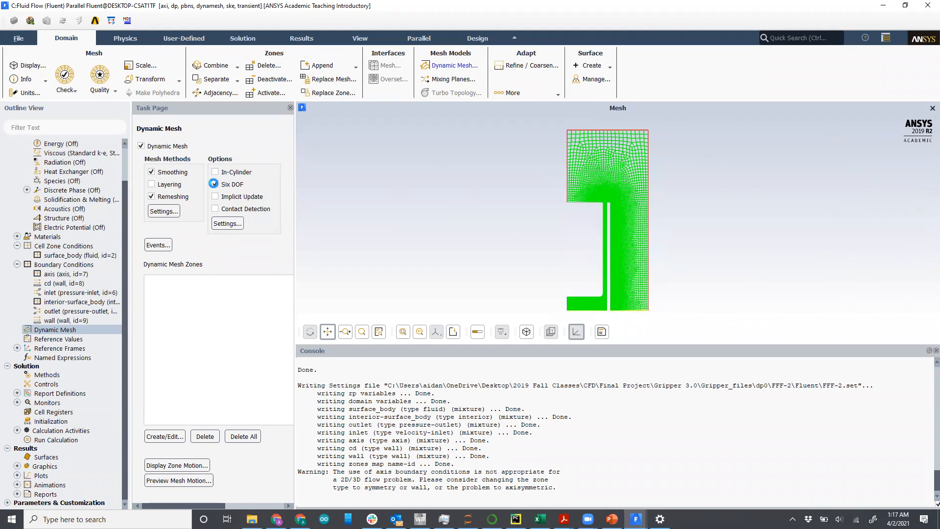
{"action": "left_click", "coordinate": [234, 224]}
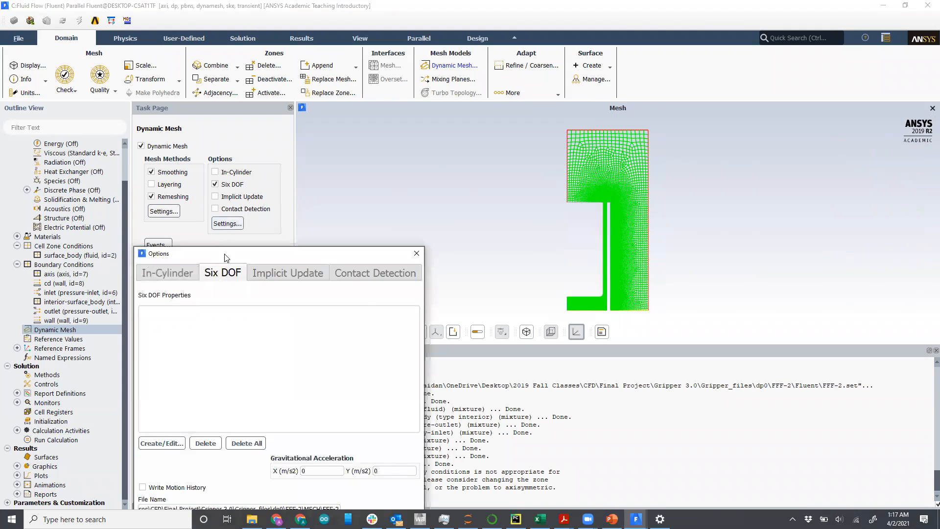
{"action": "left_click_drag", "start_coordinate": [226, 258], "coordinate": [296, 82]}
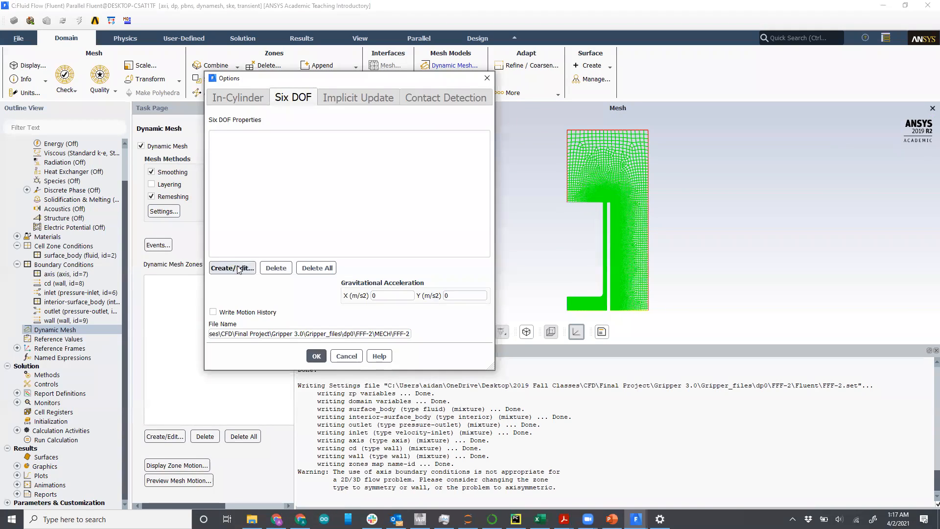
{"action": "left_click", "coordinate": [238, 269]}
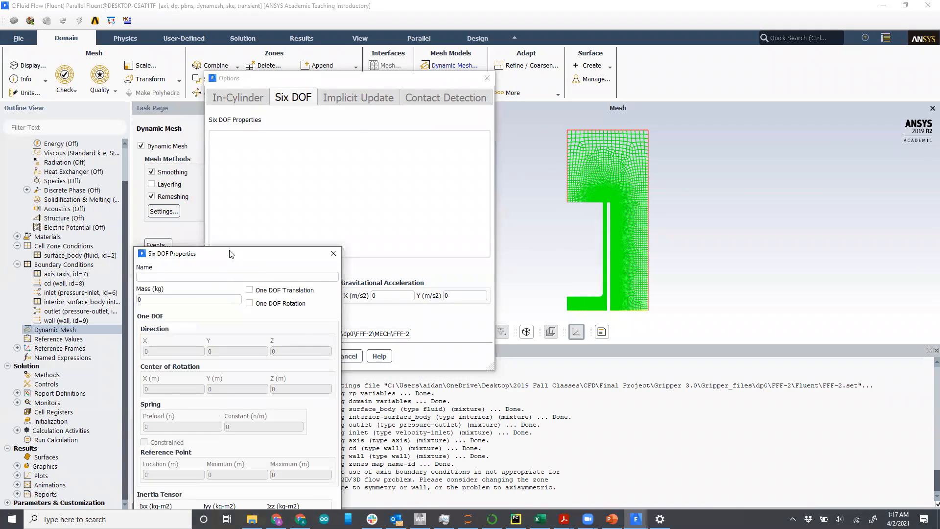
{"action": "left_click_drag", "start_coordinate": [231, 253], "coordinate": [231, 119]}
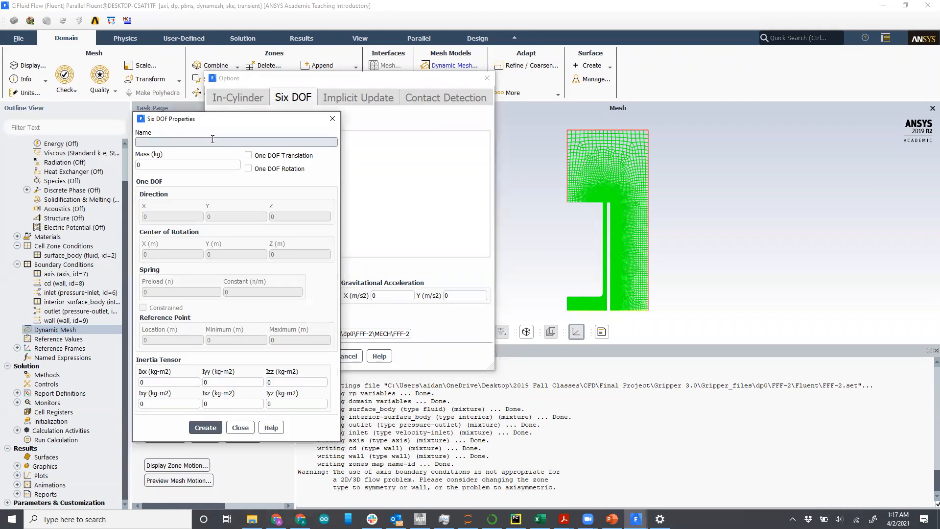
{"action": "type", "text": "dofCD"}
Step: Enable One DOF Translation for dofCD, with a mass of 0.015 kg and an X direction of 1
{"action": "left_click_drag", "start_coordinate": [215, 118], "coordinate": [209, 107]}
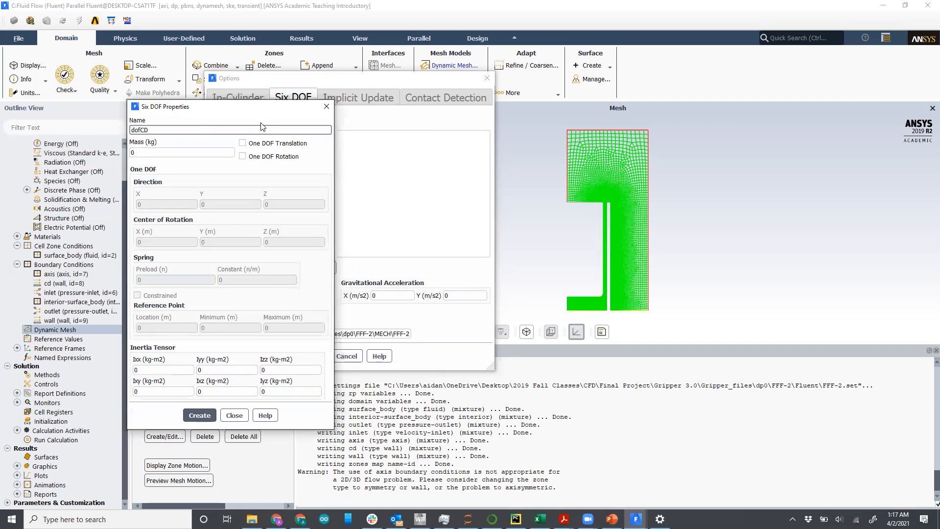
{"action": "left_click", "coordinate": [243, 143]}
{"action": "left_click", "coordinate": [217, 151]}
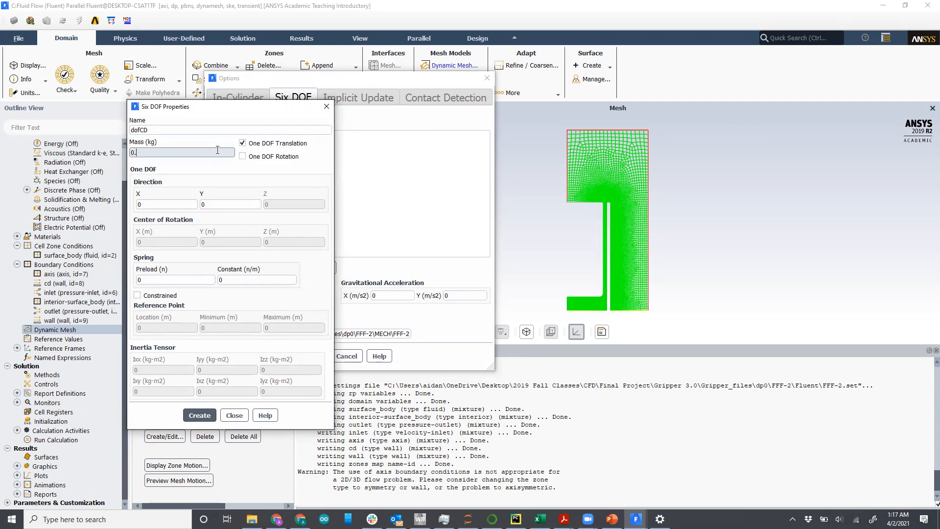
{"action": "type", "text": ".015"}
{"action": "left_click", "coordinate": [194, 202]}
{"action": "double_click", "coordinate": [178, 202]}
{"action": "type", "text": "1"}
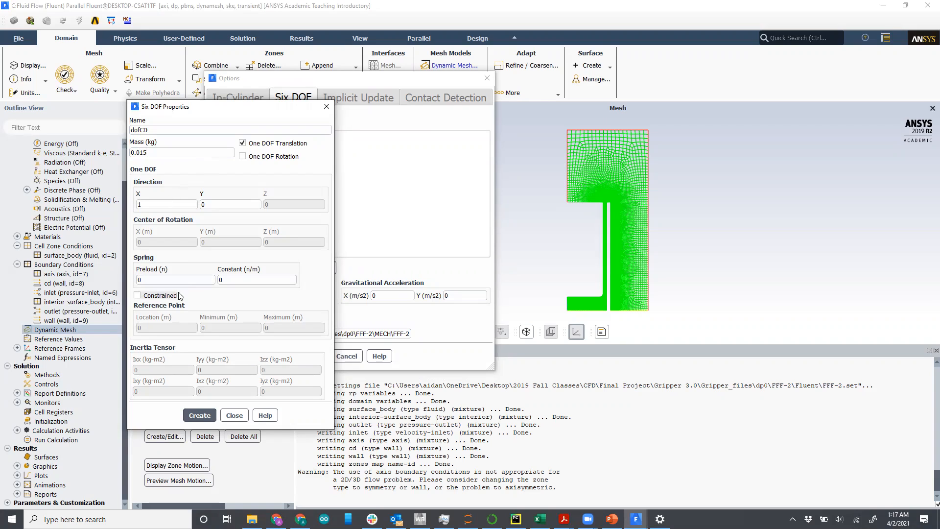
Step: Constrain the dofCD motion between a minimum of -0.0012 m and a maximum of 0.0005 m, then create the property
{"action": "left_click", "coordinate": [139, 296]}
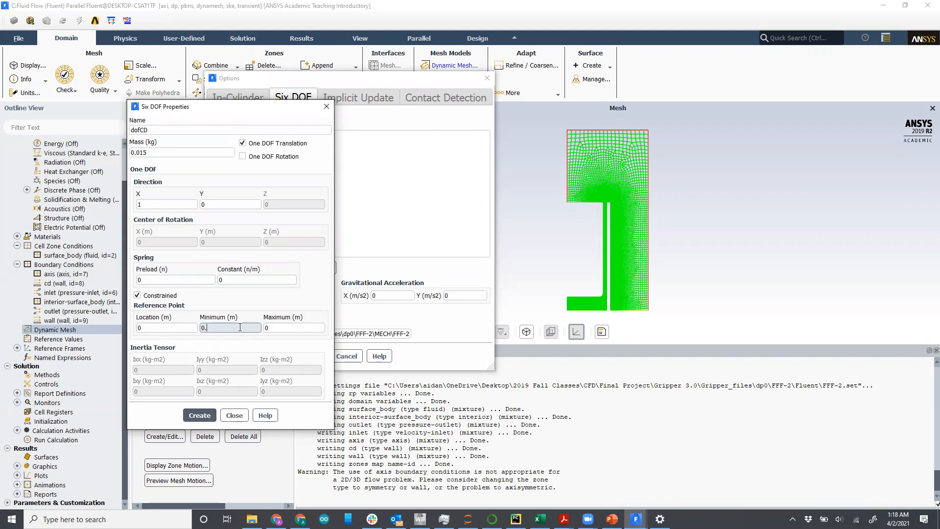
{"action": "type", "text": "0012"}
{"action": "left_click", "coordinate": [201, 328]}
{"action": "type", "text": "-"}
{"action": "left_click", "coordinate": [279, 327]}
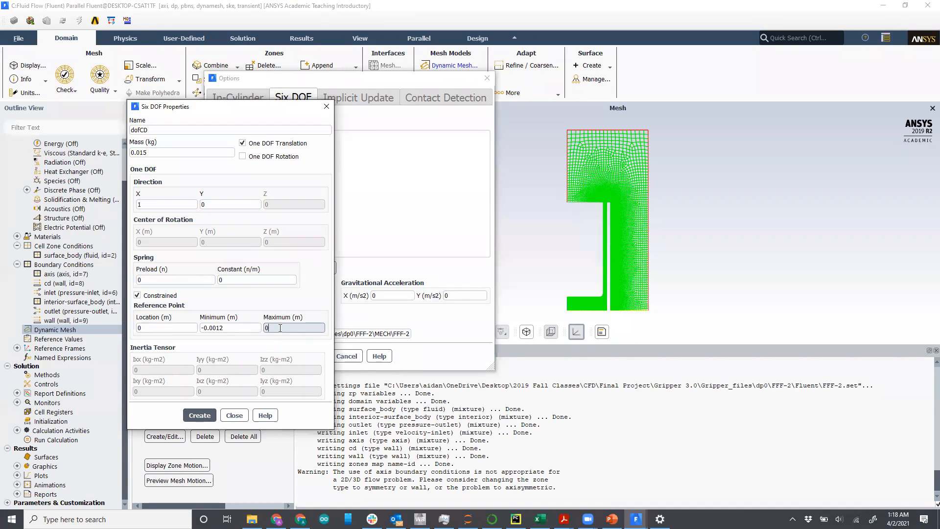
{"action": "type", "text": ".0005"}
{"action": "left_click", "coordinate": [206, 417]}
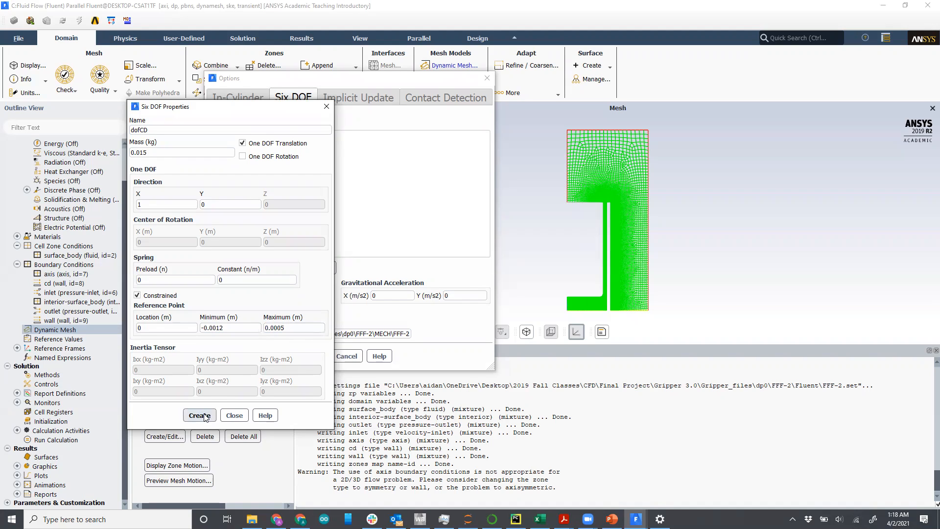
{"action": "left_click", "coordinate": [235, 416]}
Step: Set the X gravitational acceleration to 9.81 m/s2 and confirm the six DOF options
{"action": "double_click", "coordinate": [386, 295]}
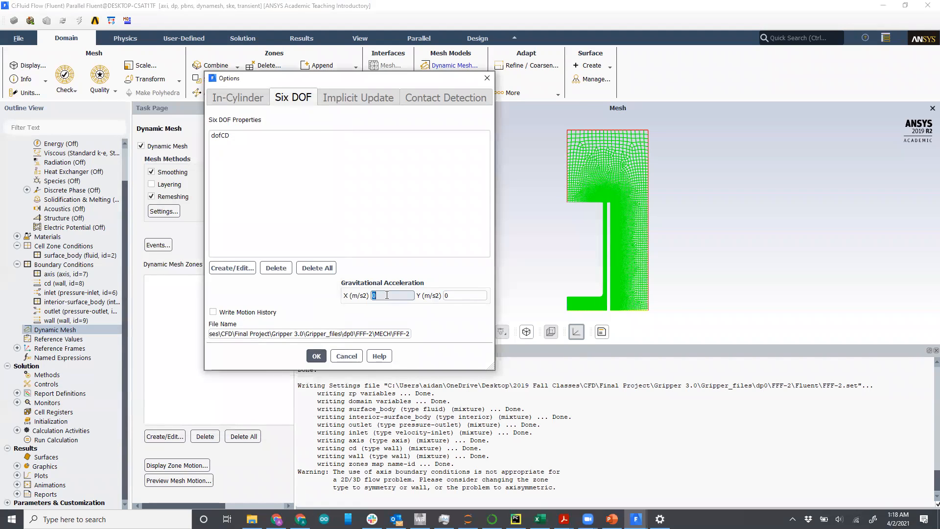
{"action": "type", "text": "9.81"}
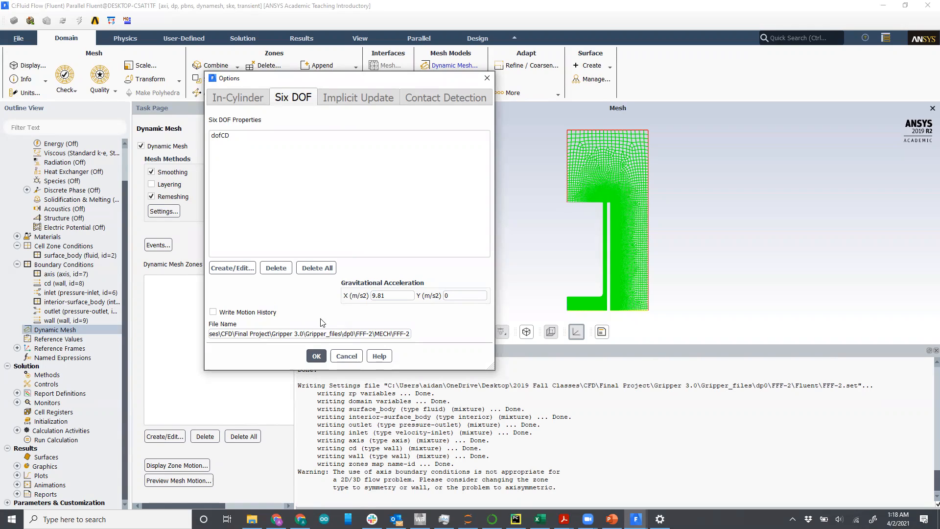
{"action": "left_click", "coordinate": [318, 356]}
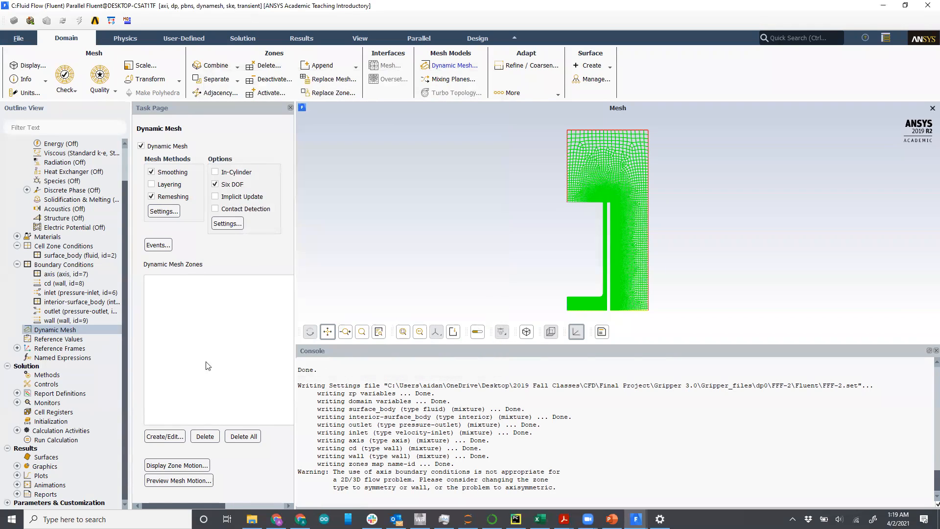
Step: Create a rigid-body dynamic mesh zone for the cd wall using the dofCD six DOF properties
{"action": "left_click", "coordinate": [175, 438]}
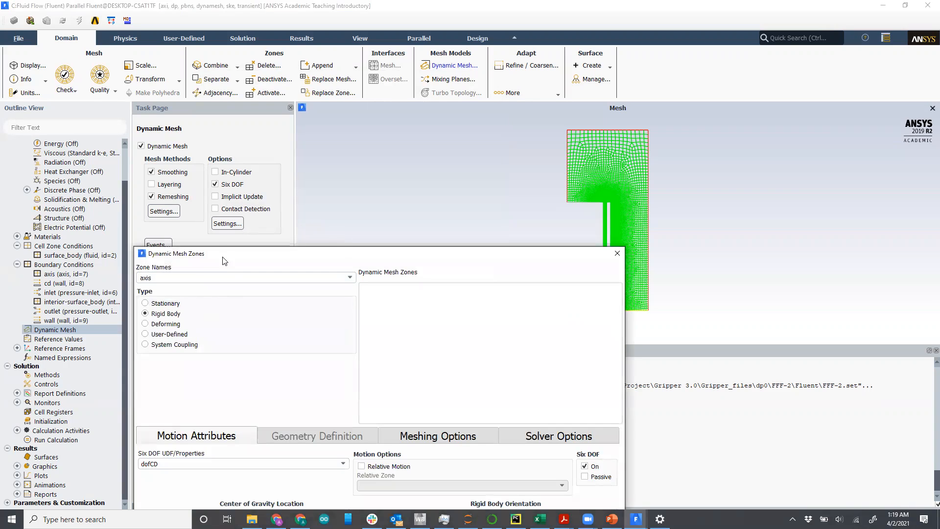
{"action": "left_click_drag", "start_coordinate": [237, 254], "coordinate": [255, 112]}
{"action": "left_click", "coordinate": [368, 136]}
{"action": "left_click", "coordinate": [276, 155]}
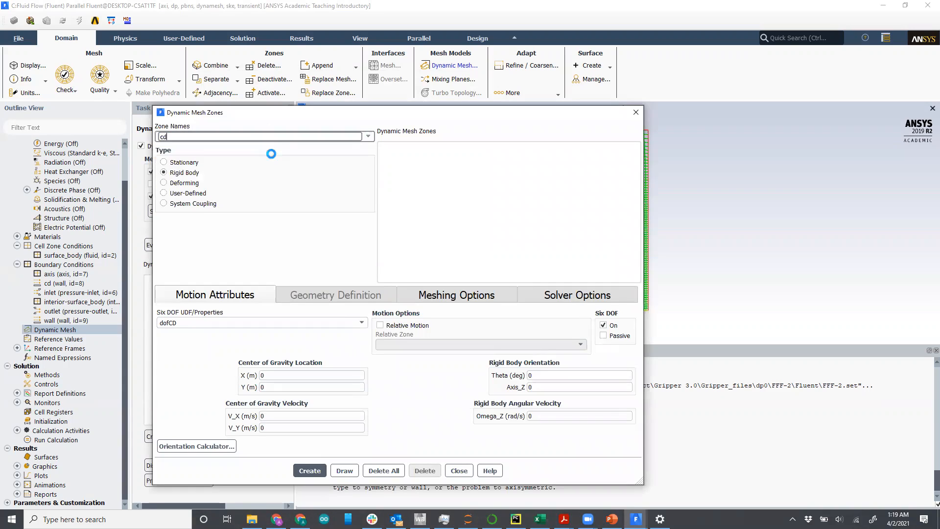
{"action": "left_click", "coordinate": [217, 324]}
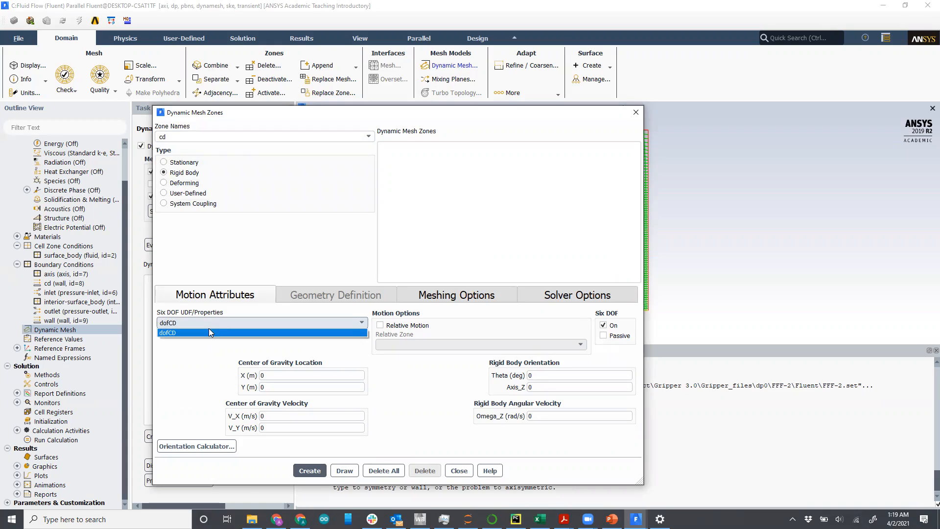
{"action": "left_click", "coordinate": [209, 328]}
{"action": "left_click", "coordinate": [211, 323]}
{"action": "left_click", "coordinate": [211, 333]}
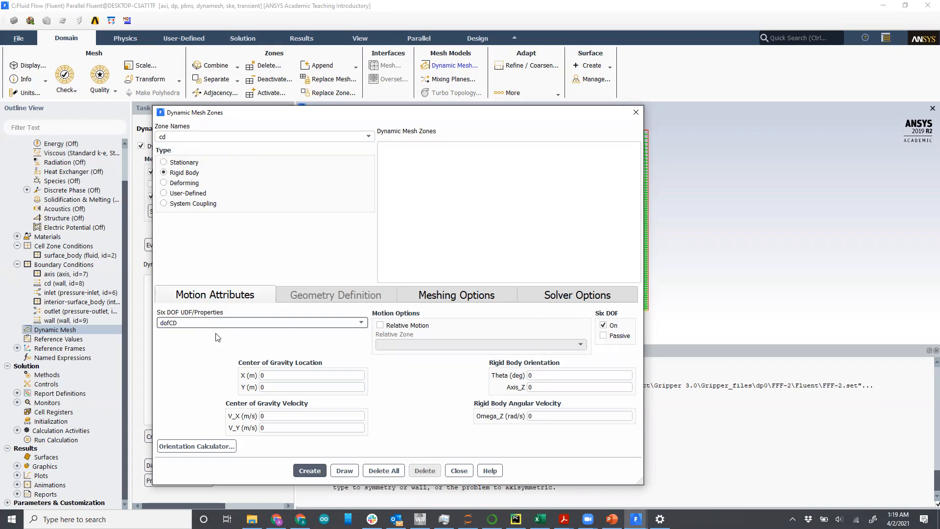
{"action": "left_click", "coordinate": [604, 326]}
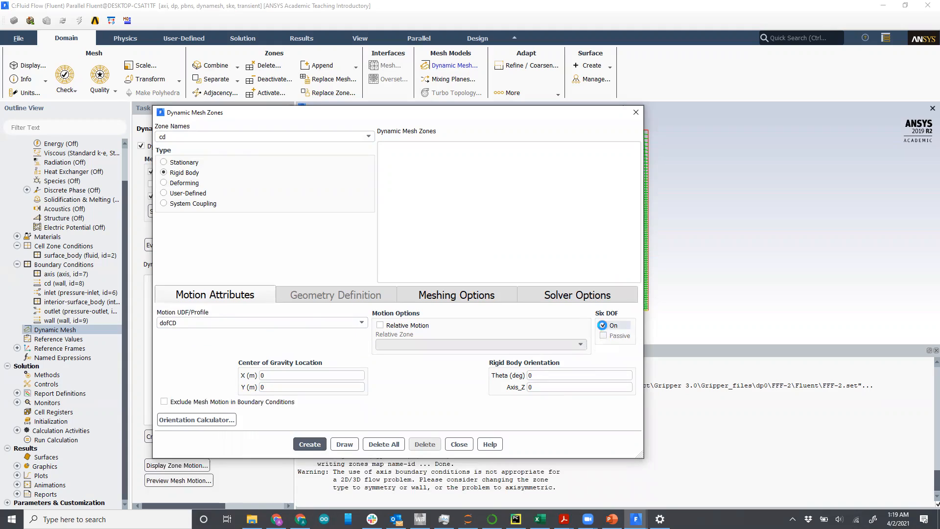
{"action": "left_click", "coordinate": [604, 326]}
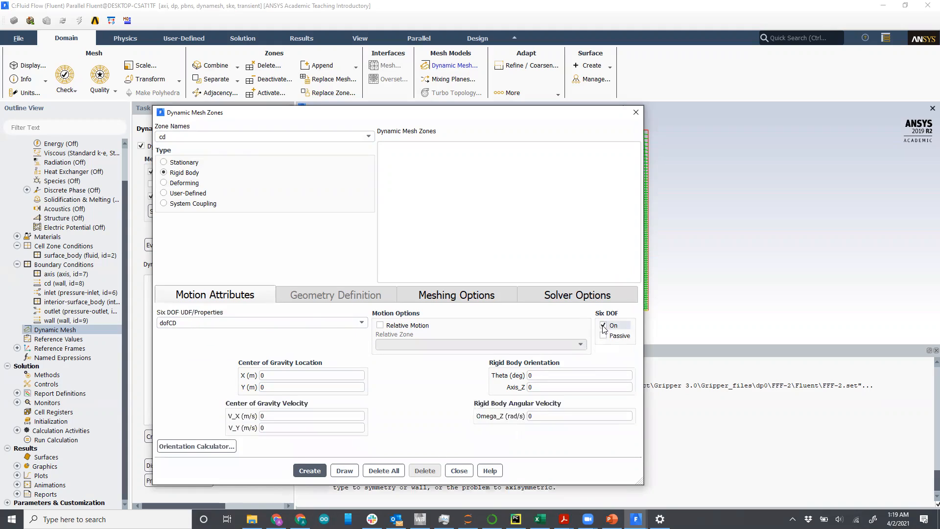
{"action": "left_click", "coordinate": [318, 469]}
{"action": "left_click", "coordinate": [318, 470]}
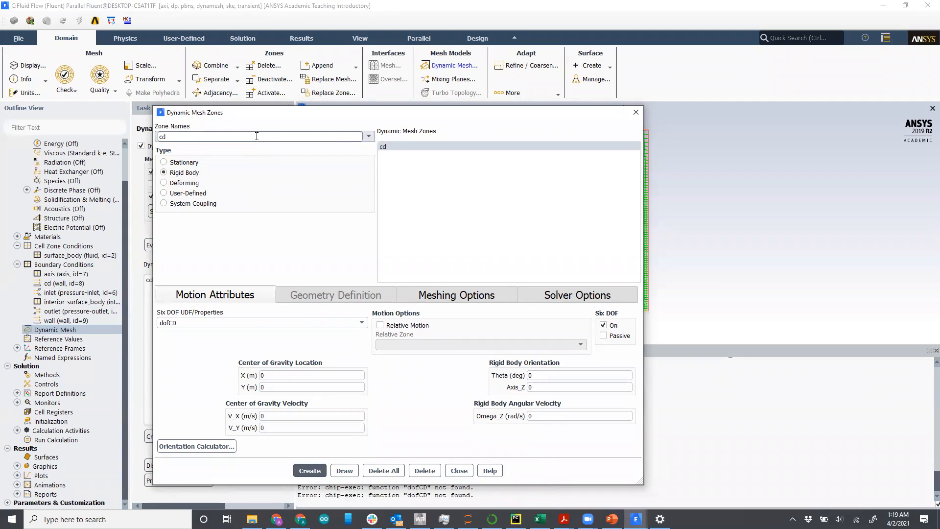
Step: Create a deforming dynamic mesh zone for the axis with a faceted geometry definition
{"action": "left_click", "coordinate": [367, 138]}
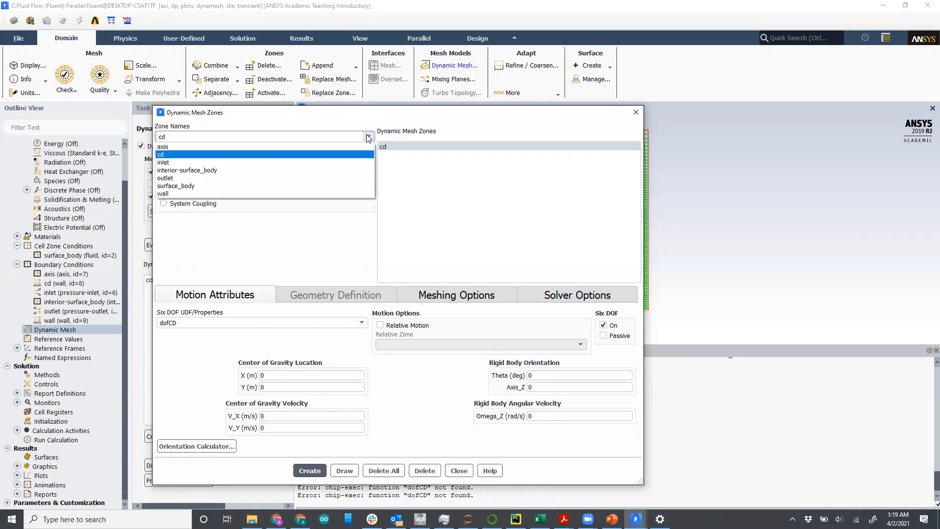
{"action": "left_click", "coordinate": [351, 146]}
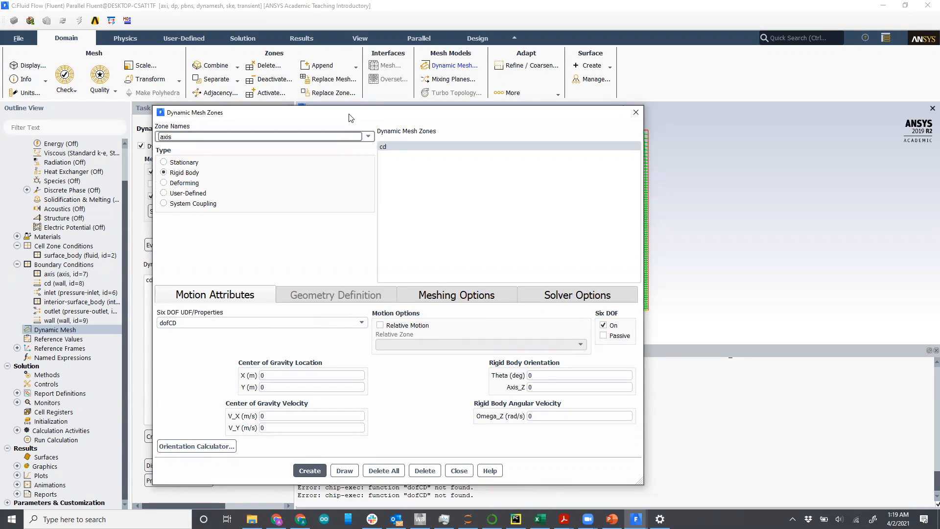
{"action": "left_click_drag", "start_coordinate": [364, 114], "coordinate": [240, 55]}
{"action": "left_click", "coordinate": [54, 124]}
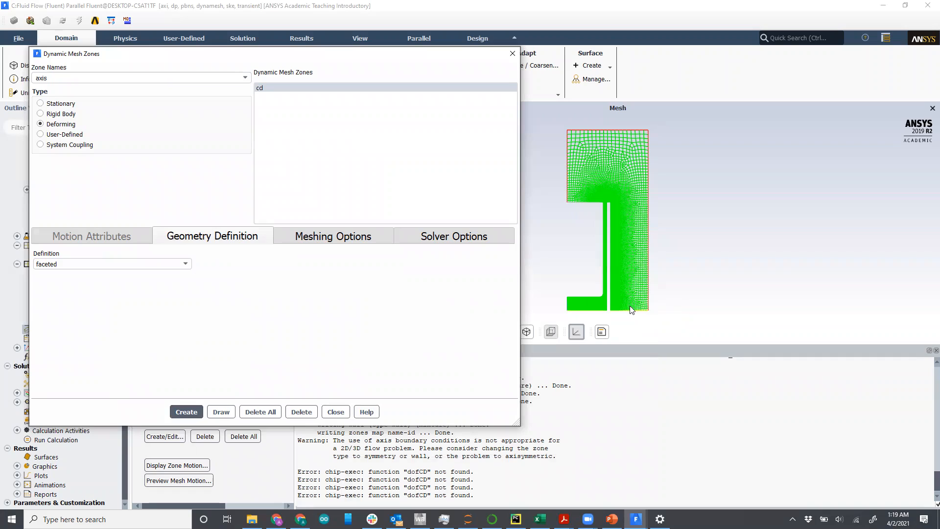
{"action": "left_click", "coordinate": [180, 263]}
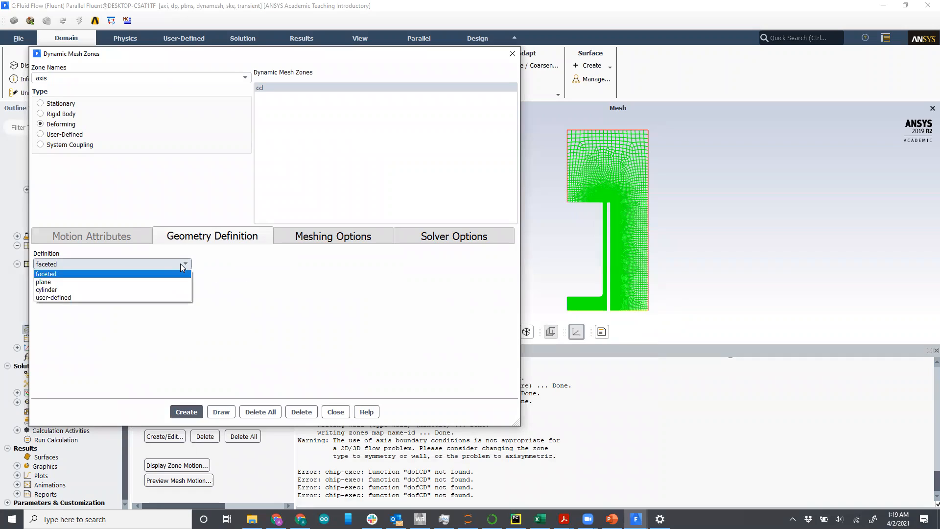
{"action": "left_click", "coordinate": [180, 264]}
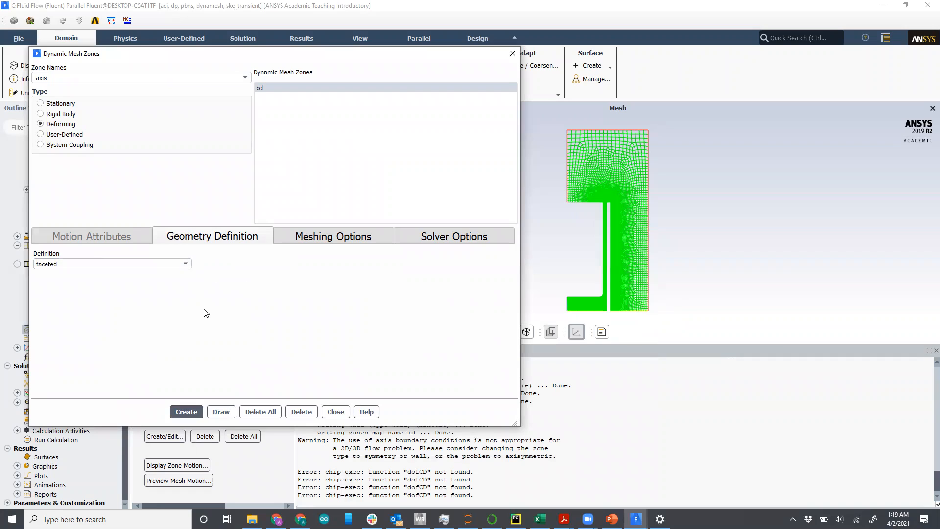
{"action": "left_click", "coordinate": [197, 412]}
Step: Review the cd zone's dynamic mesh settings and close the dynamic mesh zones dialog
{"action": "left_click", "coordinate": [294, 96]}
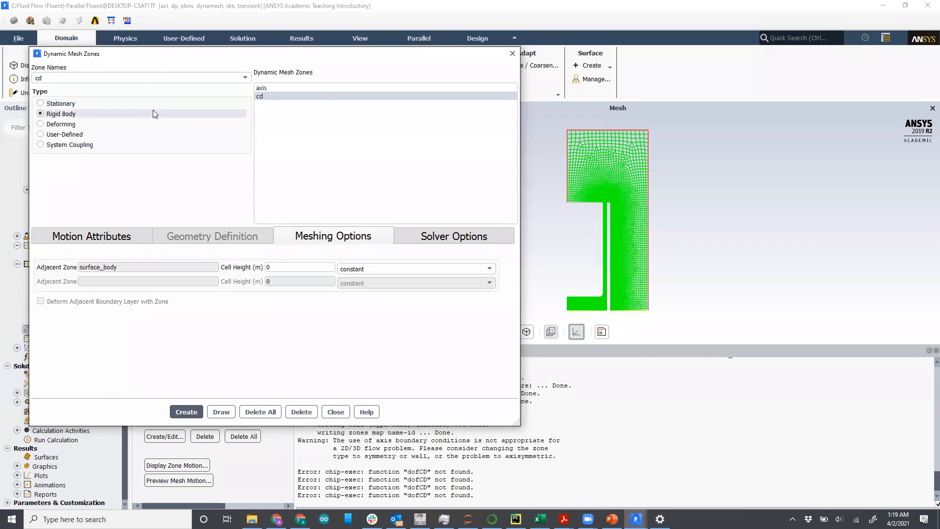
{"action": "left_click", "coordinate": [126, 244]}
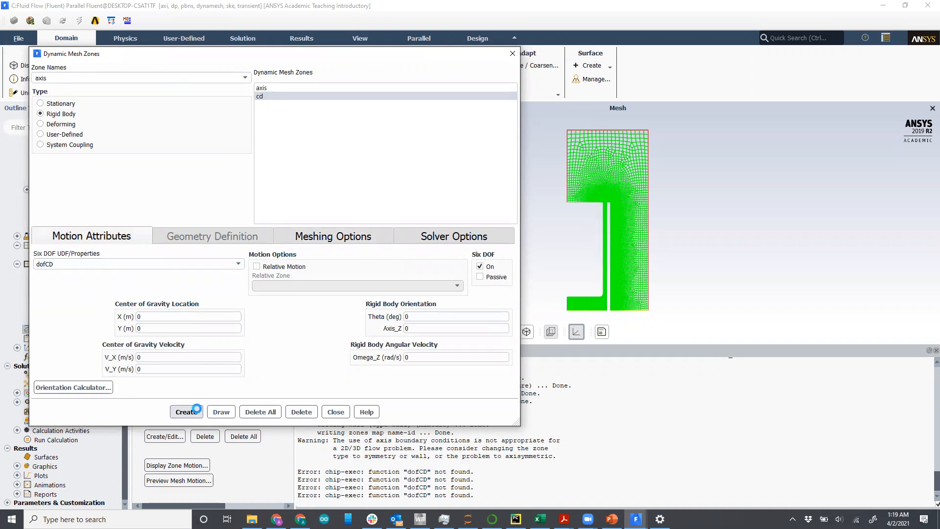
{"action": "left_click", "coordinate": [336, 412]}
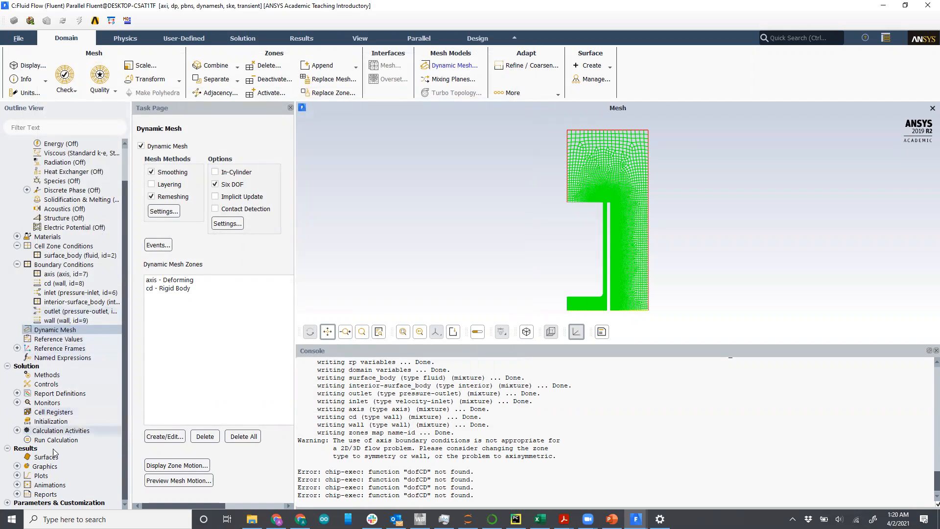
Step: Initialize the solution with standard initialization
{"action": "left_click", "coordinate": [50, 422]}
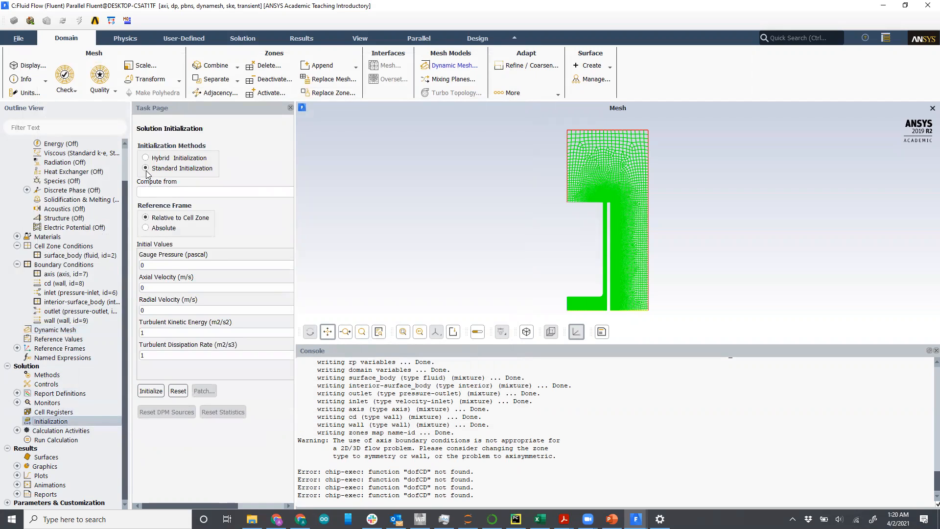
{"action": "left_click", "coordinate": [151, 391]}
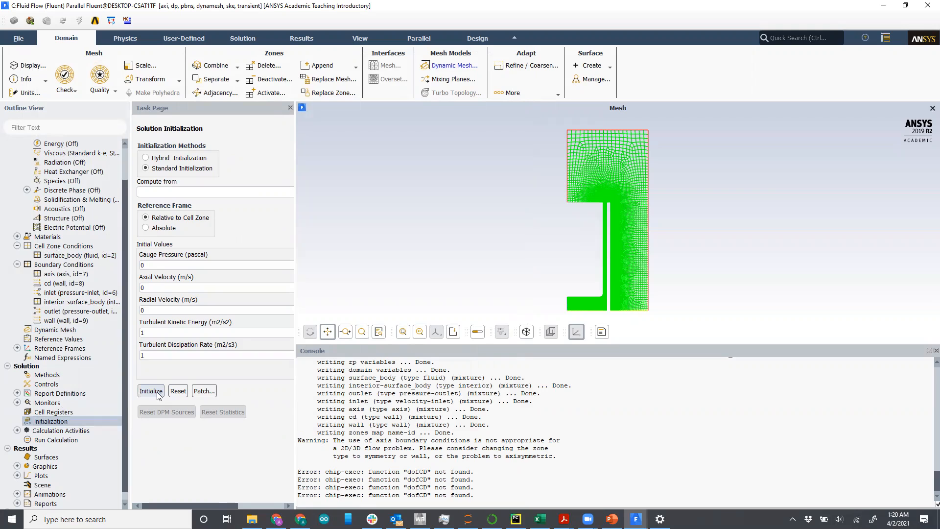
Step: Create and display a contour named contour-1-vel showing velocity magnitude, then close the contours dialog
{"action": "left_click", "coordinate": [17, 466]}
{"action": "scroll", "coordinate": [64, 477], "scroll_direction": "down", "scroll_amount": 2}
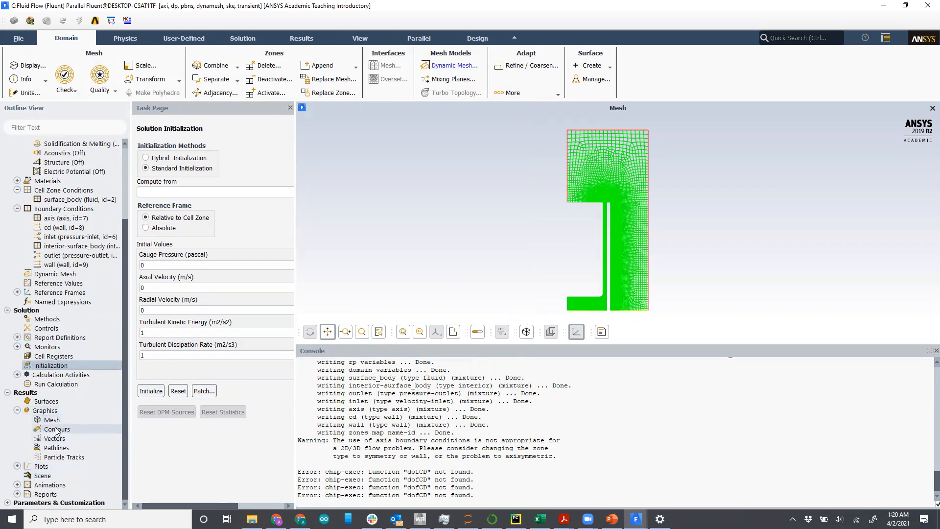
{"action": "double_click", "coordinate": [55, 429]}
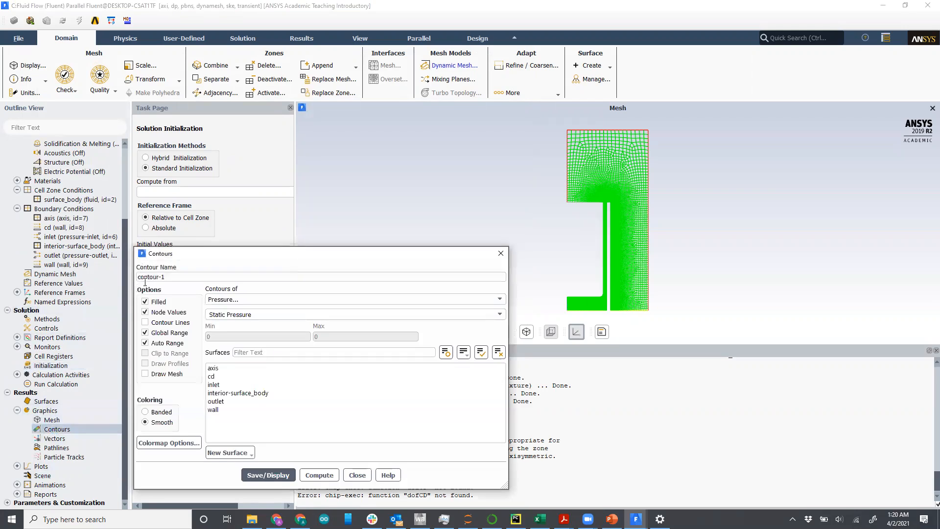
{"action": "left_click", "coordinate": [171, 278]}
{"action": "type", "text": "-vi"}
{"action": "type", "text": "l"}
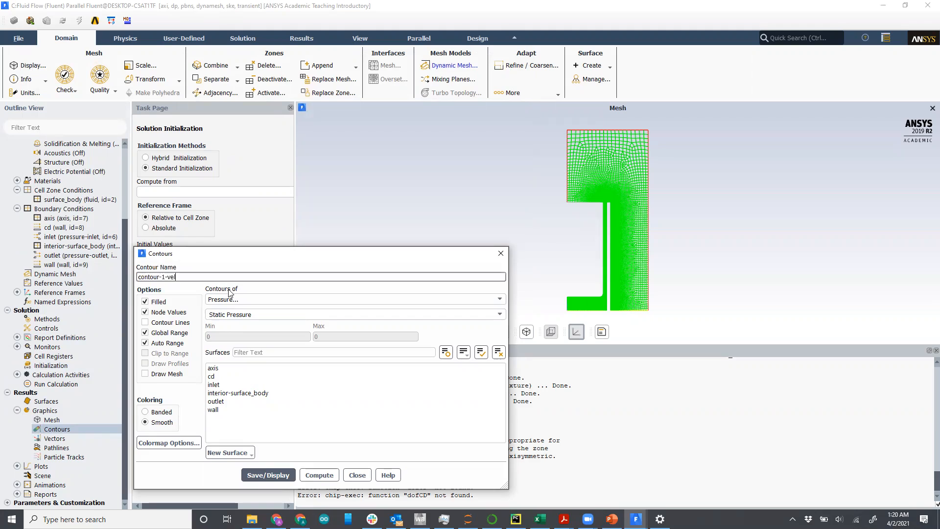
{"action": "left_click", "coordinate": [236, 298]}
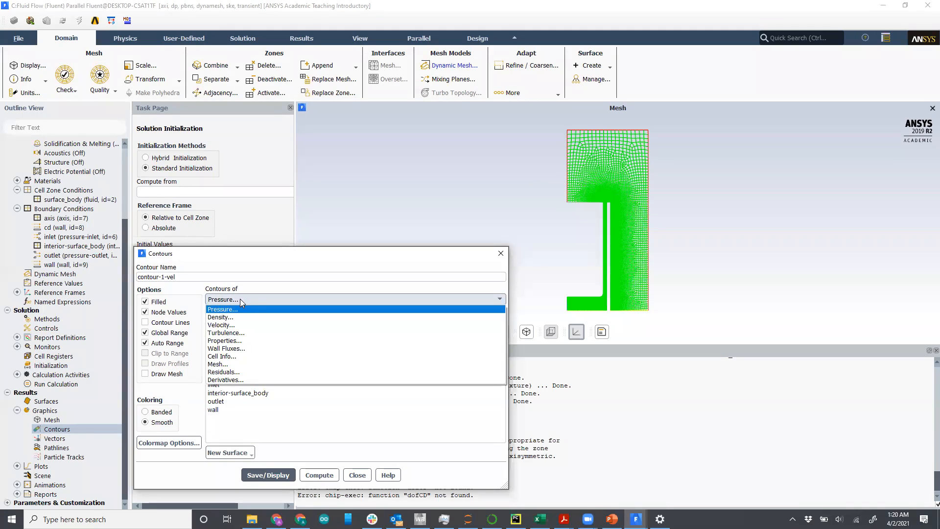
{"action": "left_click", "coordinate": [244, 326]}
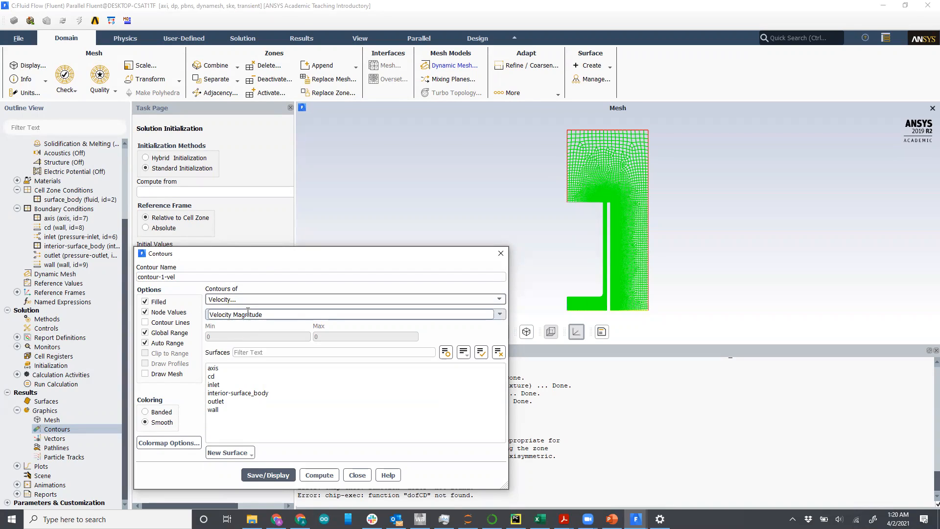
{"action": "left_click", "coordinate": [283, 474]}
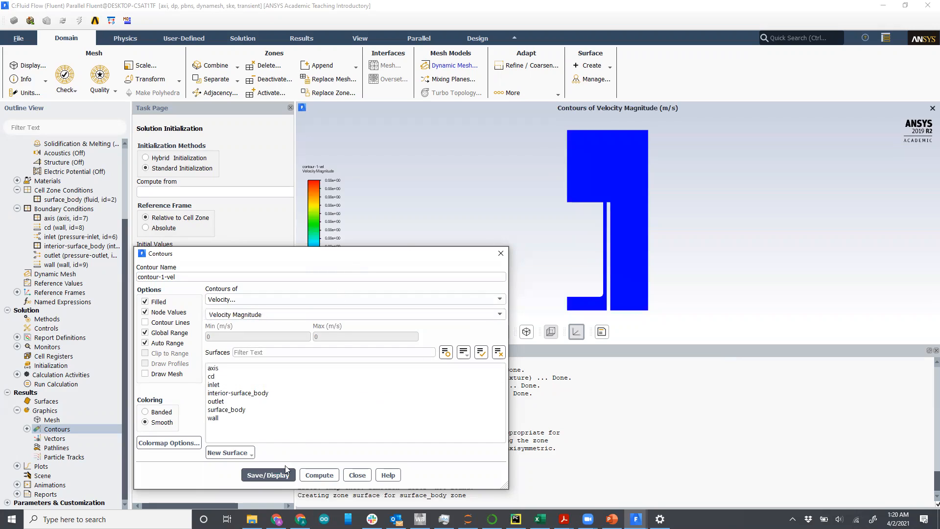
{"action": "left_click", "coordinate": [356, 475]}
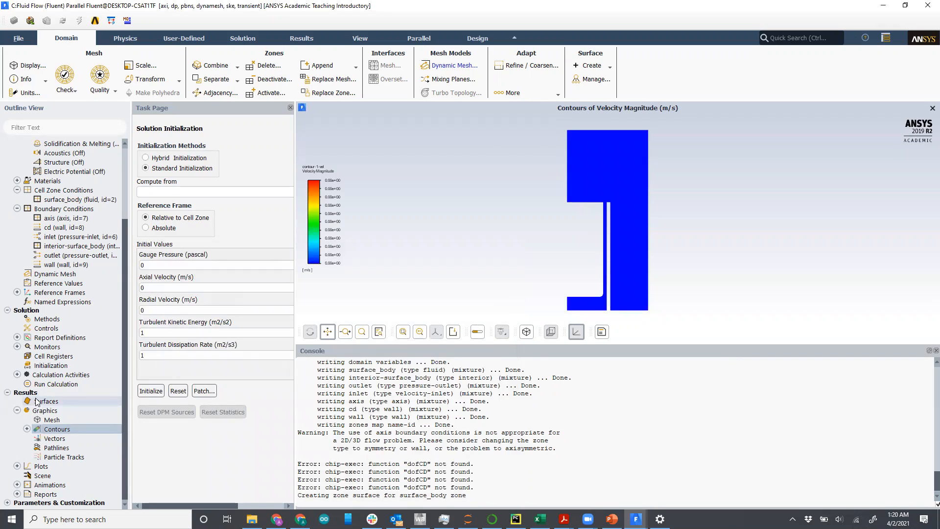
Step: Try to define a solution animation named animation-1-vel that records contour-1-vel every time step
{"action": "left_click", "coordinate": [16, 374]}
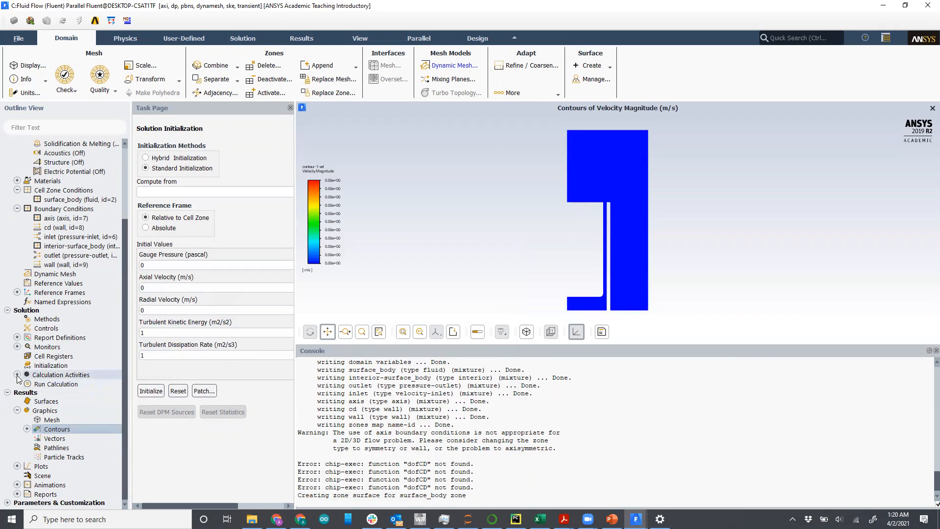
{"action": "double_click", "coordinate": [54, 403]}
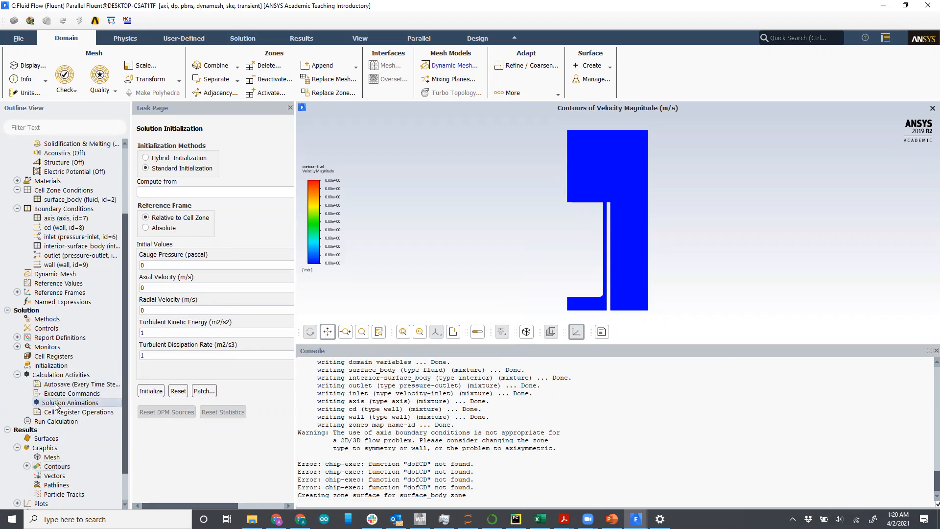
{"action": "left_click_drag", "start_coordinate": [216, 253], "coordinate": [216, 156]}
{"action": "type", "text": "-vel"}
{"action": "left_click", "coordinate": [188, 300]}
{"action": "left_click", "coordinate": [187, 293]}
{"action": "left_click", "coordinate": [186, 300]}
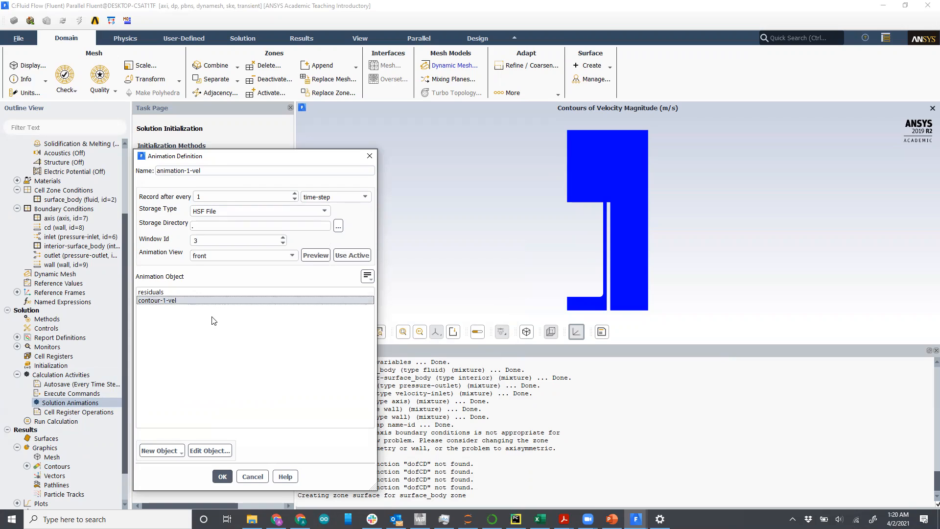
{"action": "left_click", "coordinate": [223, 476]}
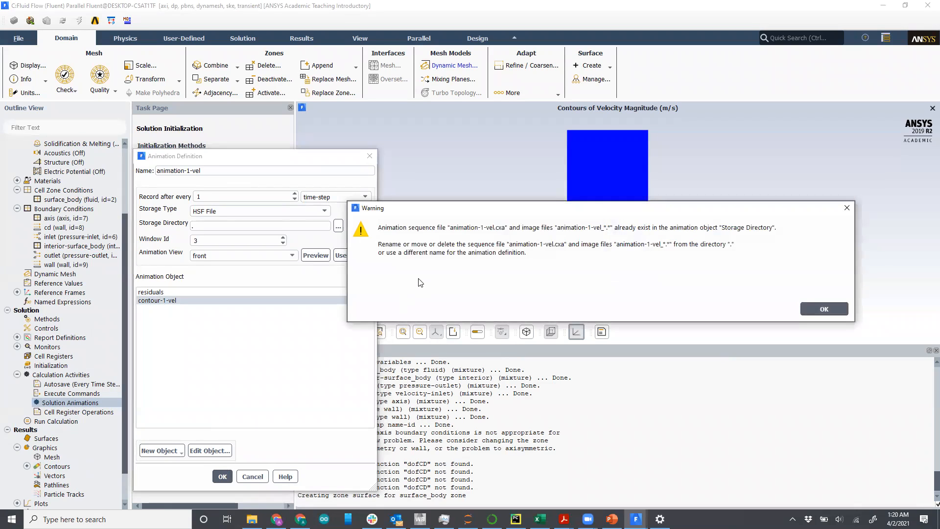
{"action": "left_click_drag", "start_coordinate": [475, 211], "coordinate": [385, 209]}
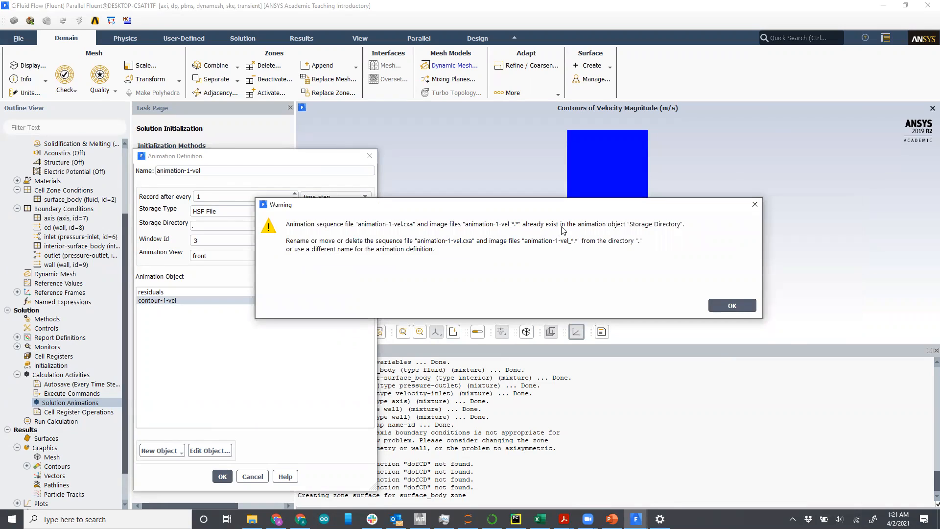
{"action": "left_click", "coordinate": [732, 305]}
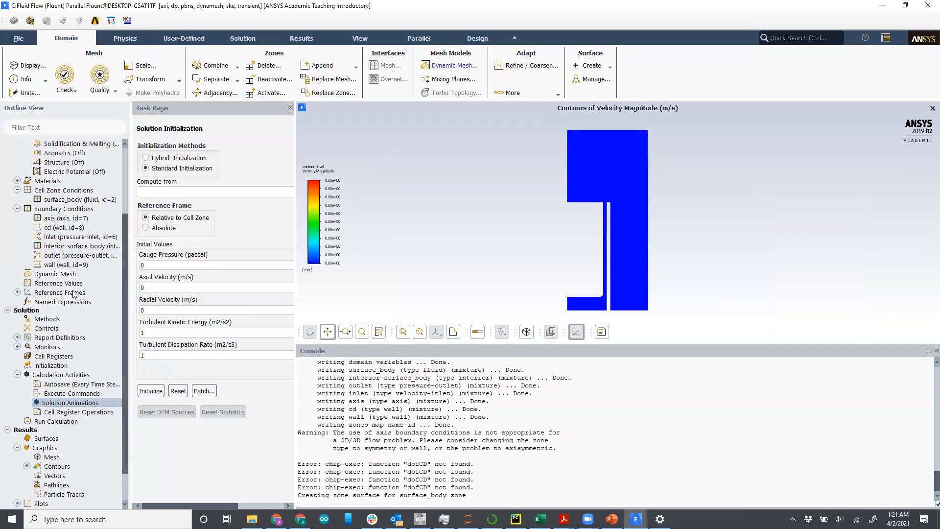
Step: Define a solution animation named animation-1-vel2 that records contour-1-vel every time step
{"action": "double_click", "coordinate": [72, 402]}
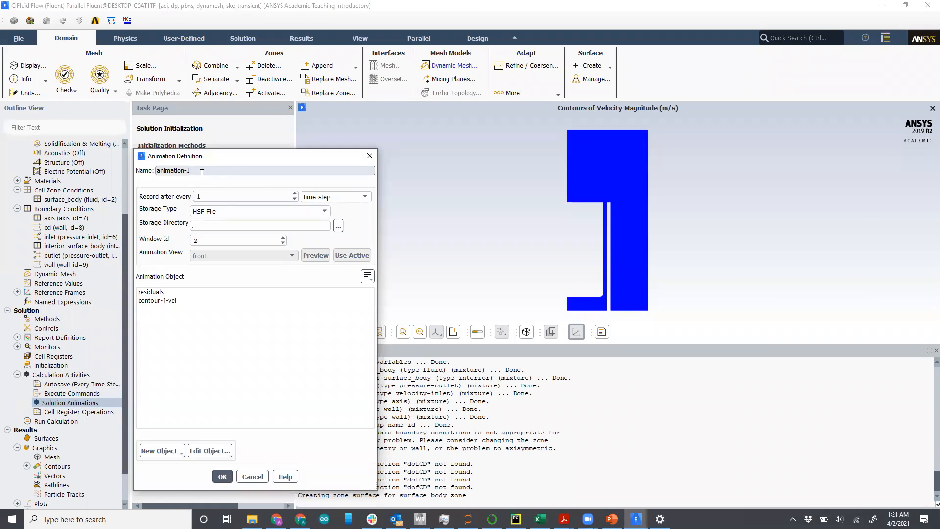
{"action": "type", "text": "-vel2"}
{"action": "left_click", "coordinate": [187, 301]}
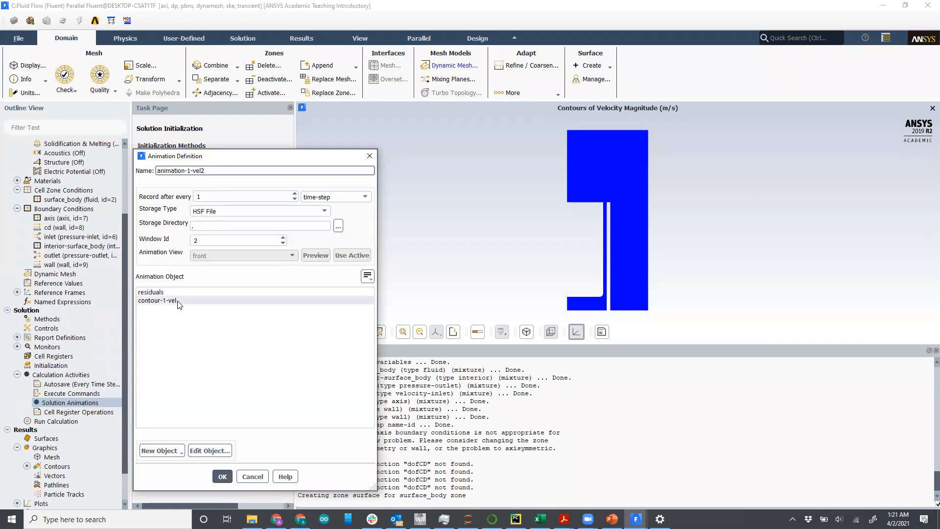
{"action": "left_click", "coordinate": [224, 477]}
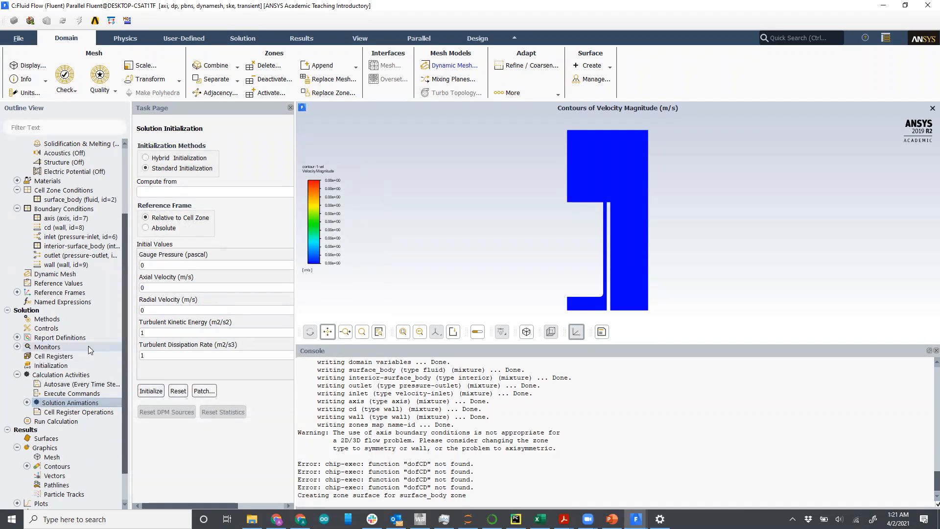
Step: Set the calculation's time step size to 0.001 and the number of time steps to 100
{"action": "scroll", "coordinate": [89, 346], "scroll_direction": "down", "scroll_amount": 2}
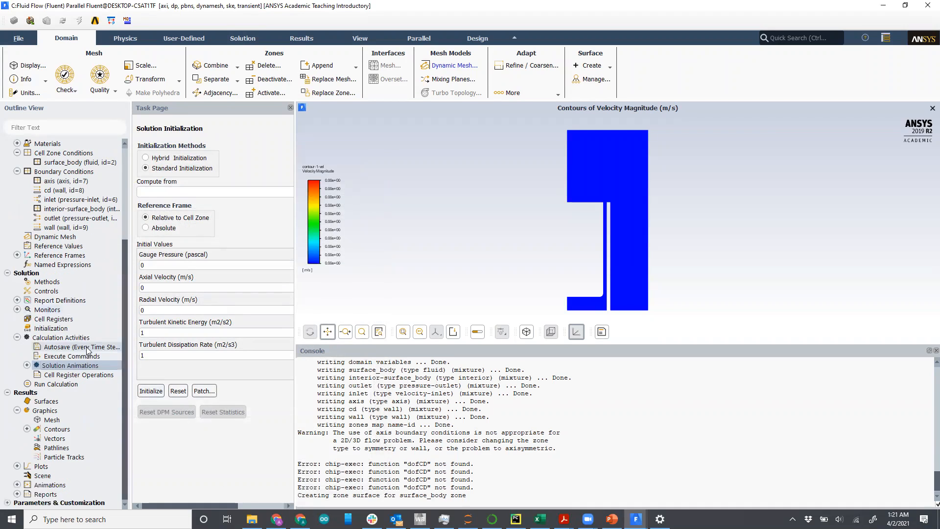
{"action": "left_click", "coordinate": [71, 385]}
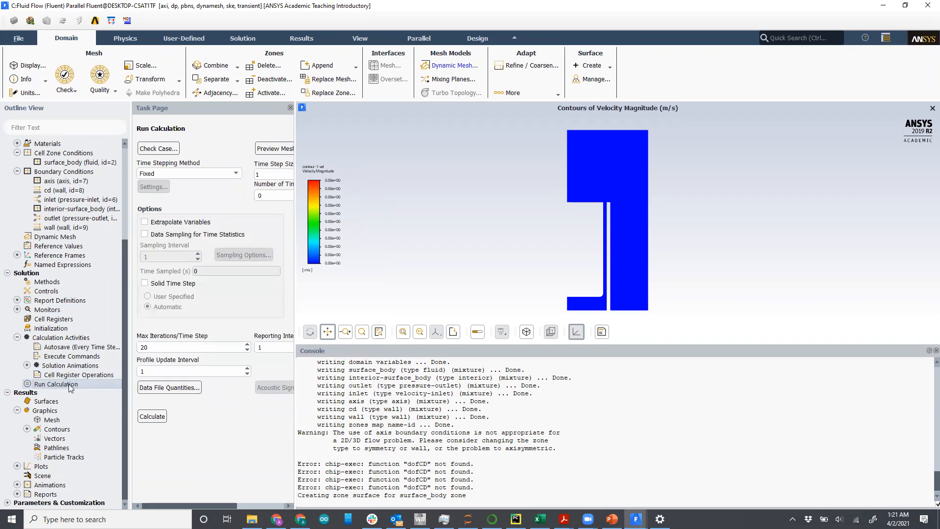
{"action": "double_click", "coordinate": [264, 174]}
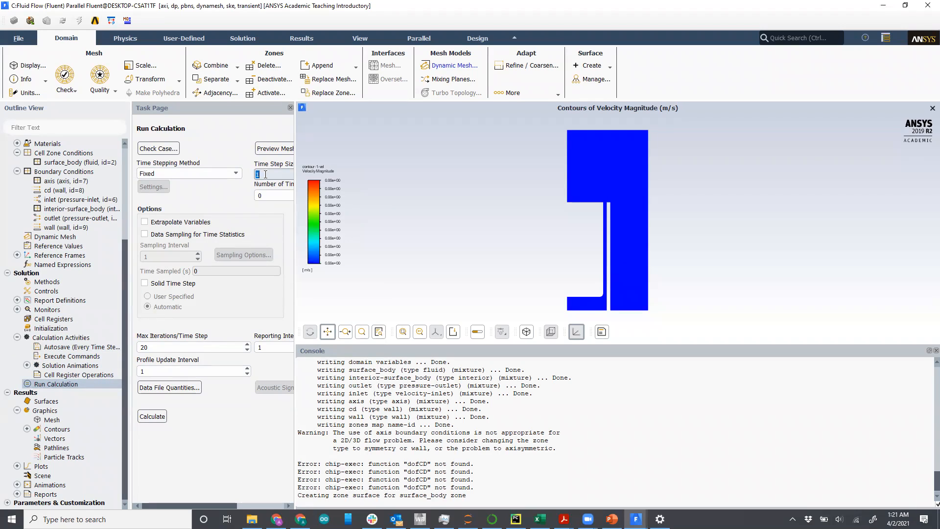
{"action": "type", "text": "0.001"}
{"action": "left_click", "coordinate": [268, 195]}
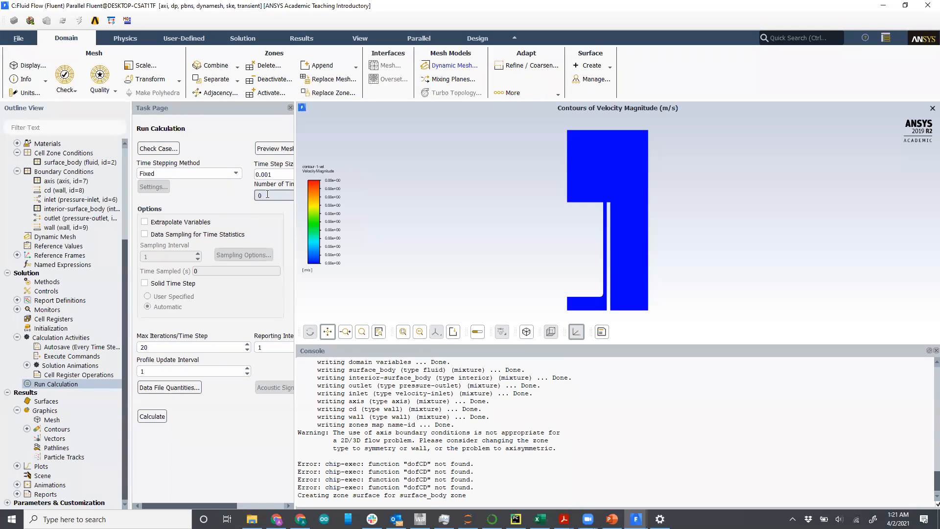
{"action": "key", "text": "BackSpace"}
{"action": "type", "text": "100"}
Step: Set max iterations per time step, reporting interval and profile update interval each to 100
{"action": "left_click", "coordinate": [182, 348]}
{"action": "double_click", "coordinate": [182, 348]}
{"action": "type", "text": "100"}
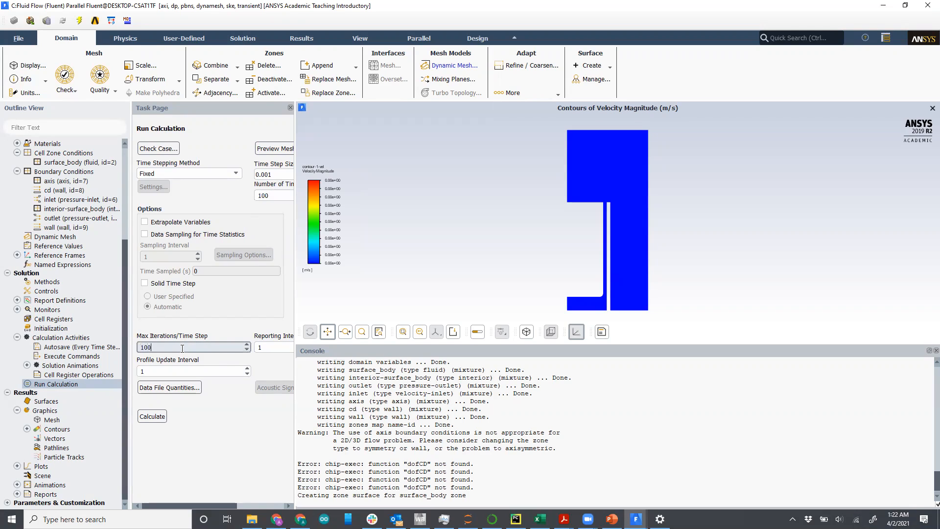
{"action": "left_click", "coordinate": [273, 349]}
{"action": "left_click", "coordinate": [273, 350]}
{"action": "type", "text": "00"}
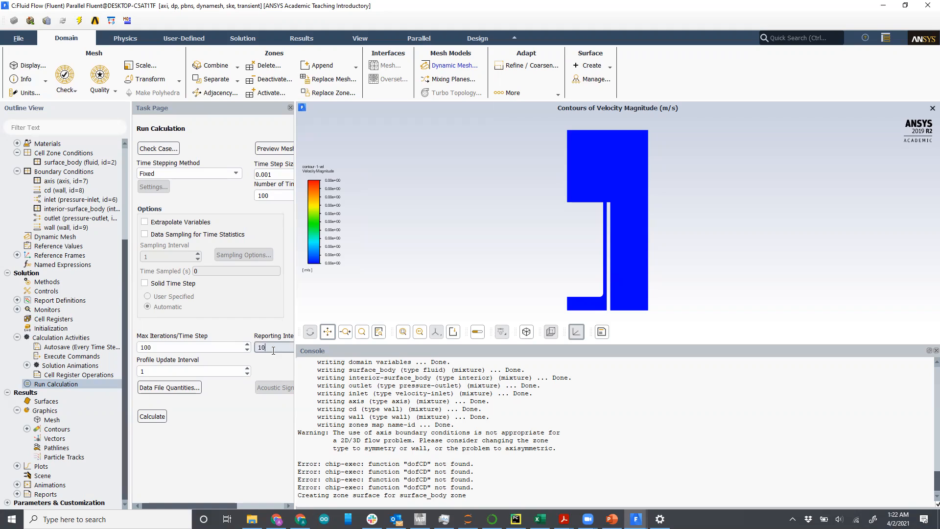
{"action": "left_click", "coordinate": [183, 371]}
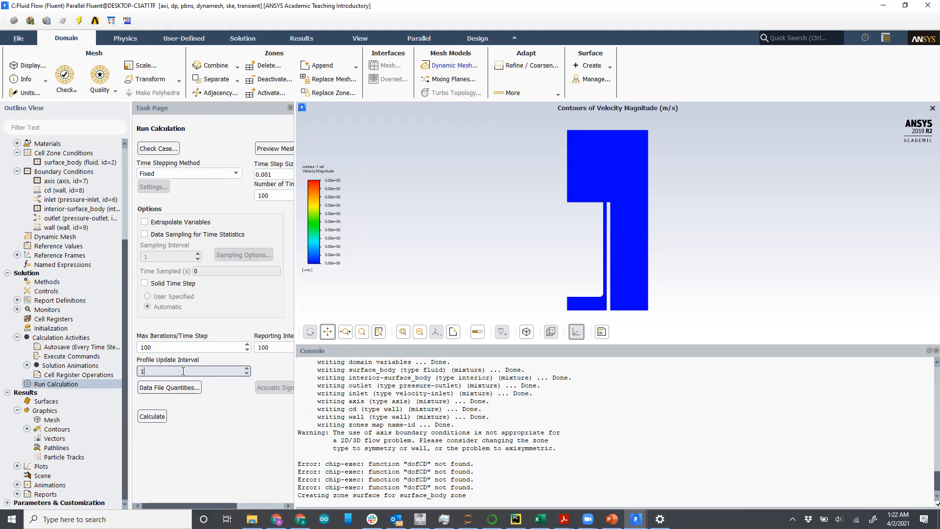
{"action": "type", "text": "00"}
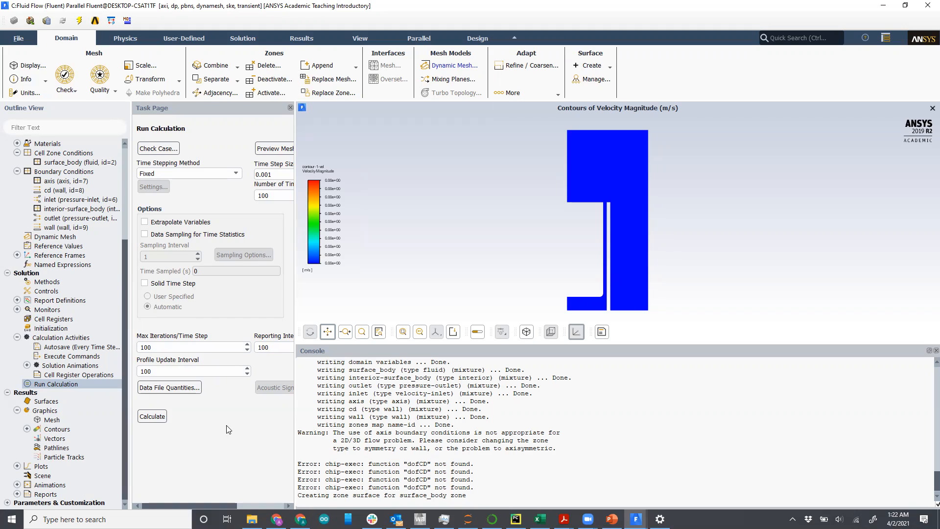
Step: Start the calculation and dismiss the error dialog
{"action": "left_click", "coordinate": [164, 416]}
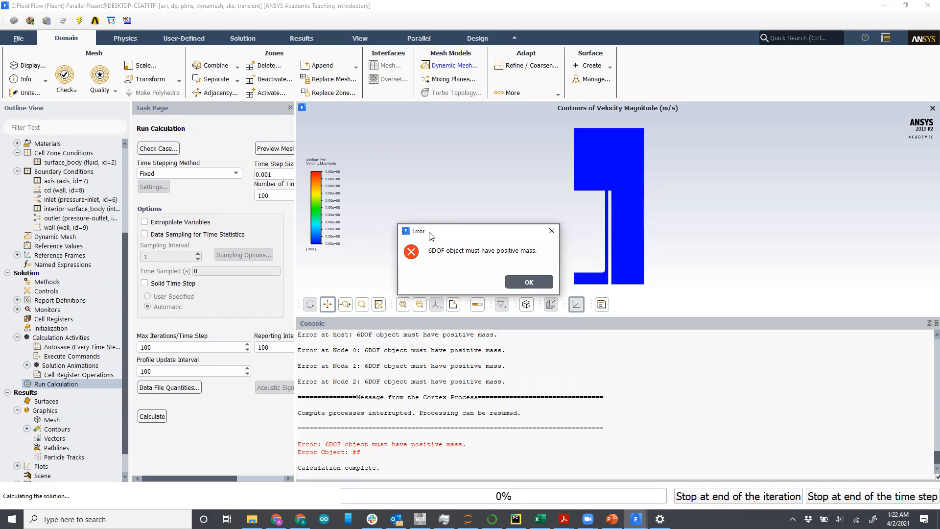
{"action": "left_click", "coordinate": [518, 284]}
{"action": "left_click", "coordinate": [511, 286]}
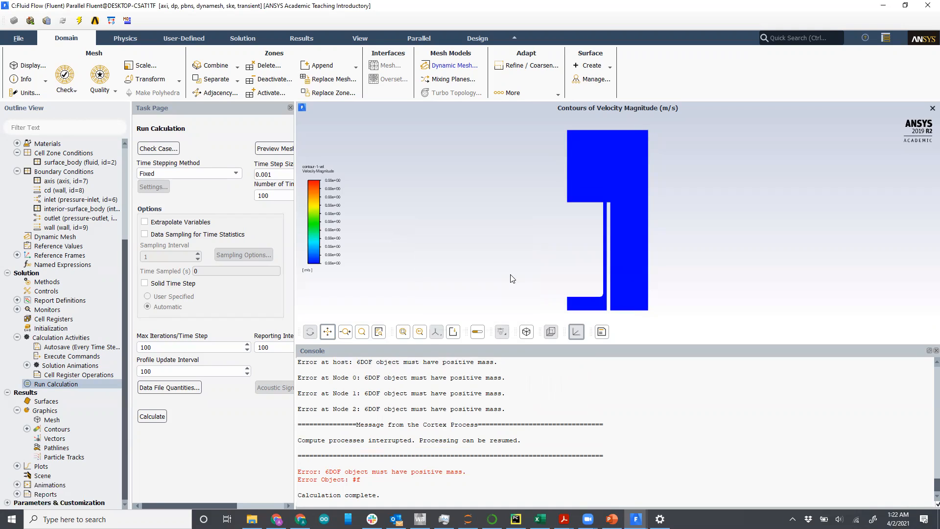
Step: Quit Fluent and confirm closing the application
{"action": "left_click", "coordinate": [928, 5]}
{"action": "left_click", "coordinate": [472, 272]}
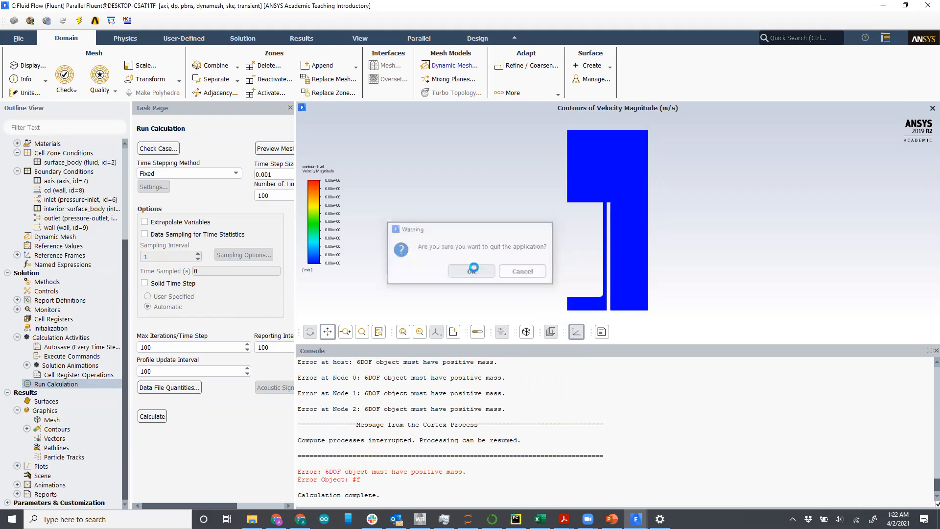
{"action": "left_click", "coordinate": [213, 324]}
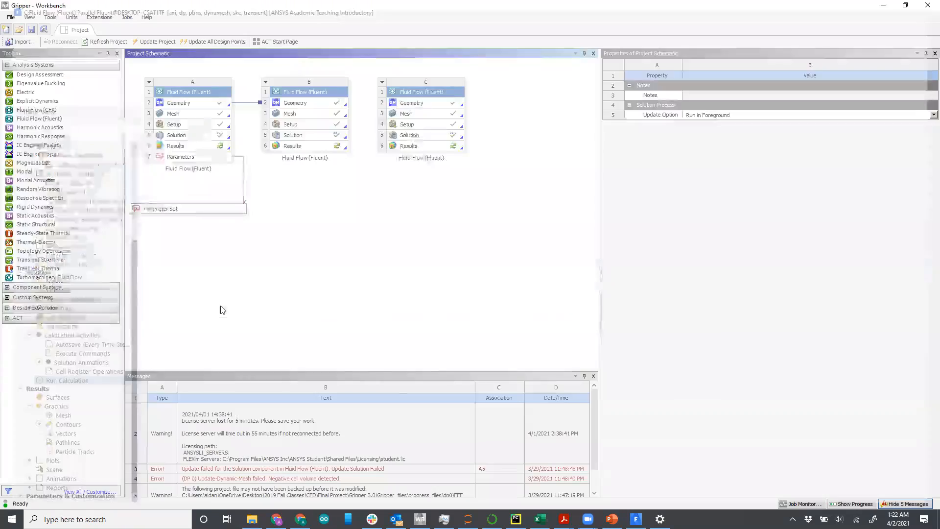
Step: Reopen the Setup of system C in Fluent from the Workbench project and close the welcome page
{"action": "left_click", "coordinate": [420, 126]}
{"action": "right_click", "coordinate": [421, 126]}
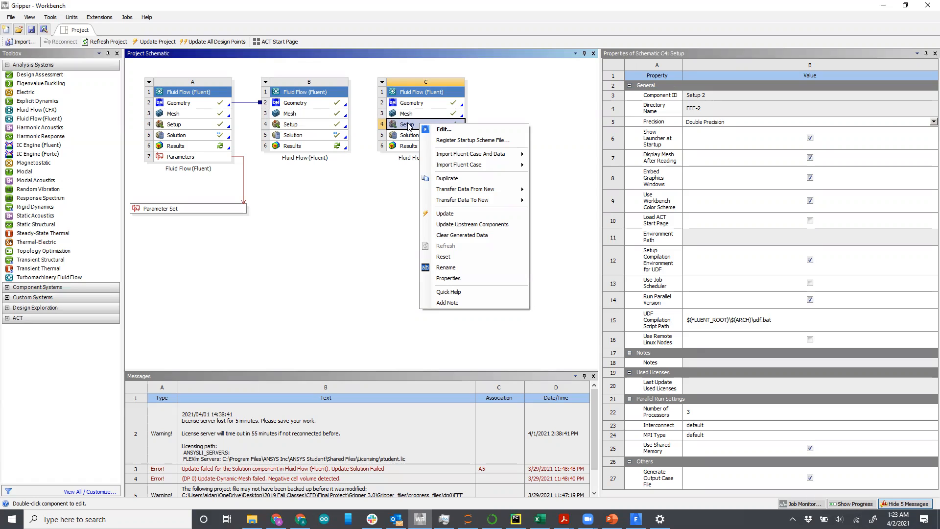
{"action": "left_click", "coordinate": [443, 129]}
{"action": "left_click", "coordinate": [488, 296]}
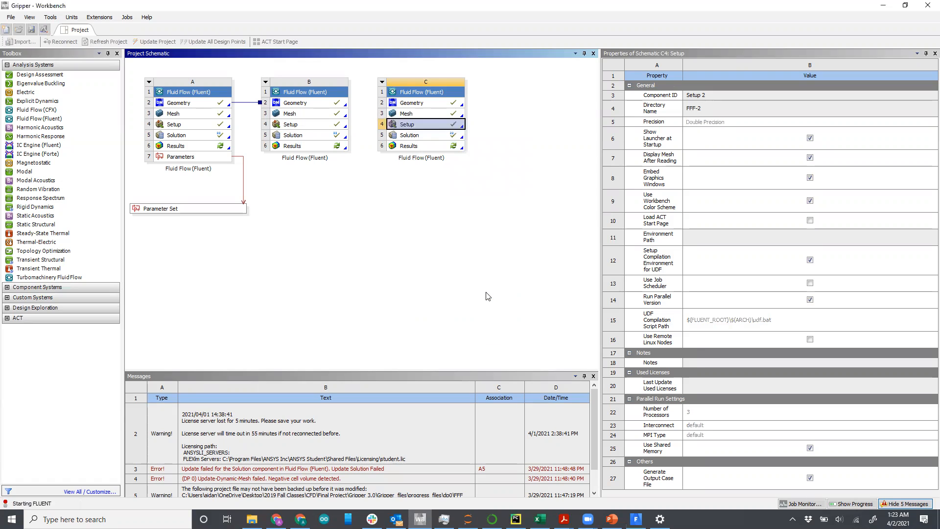
{"action": "left_click", "coordinate": [313, 342]}
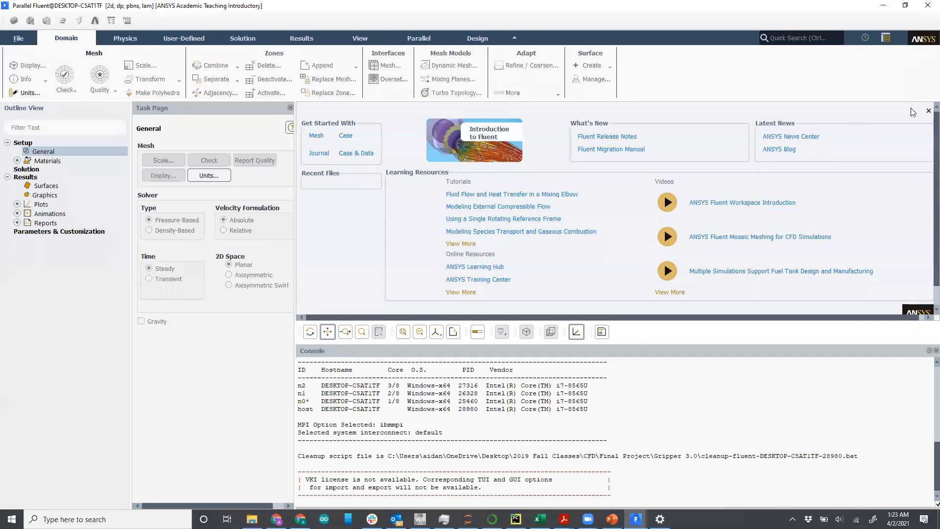
{"action": "left_click", "coordinate": [927, 111]}
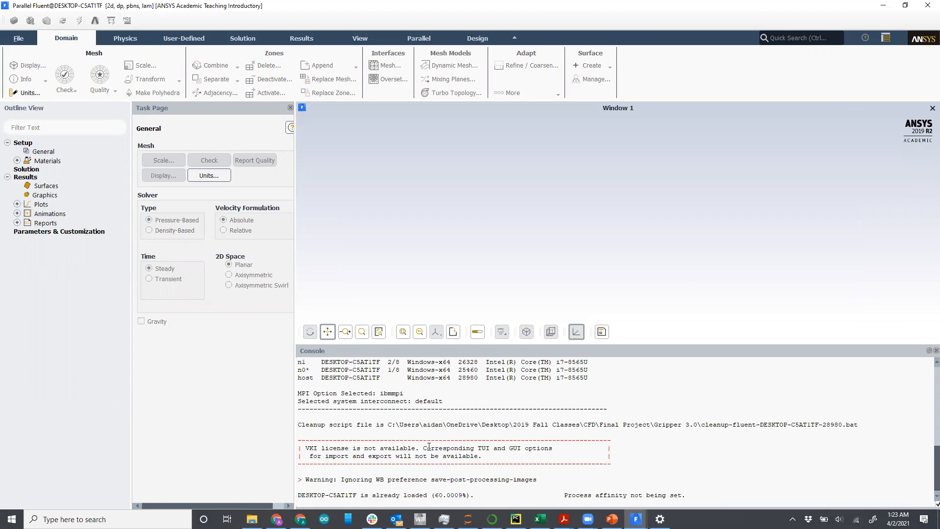
{"action": "scroll", "coordinate": [429, 446], "scroll_direction": "up", "scroll_amount": 5}
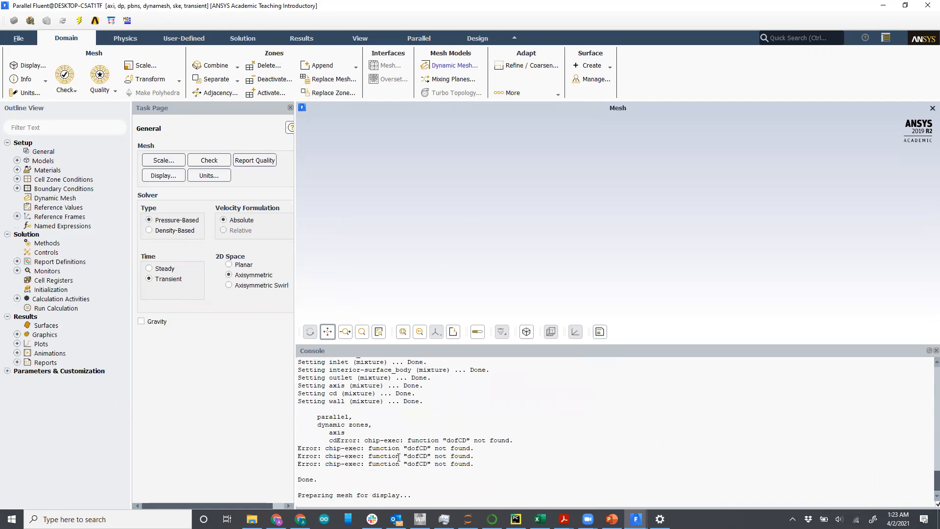
Step: Review the console error messages and inspect the Dynamic Mesh Six DOF settings
{"action": "left_click_drag", "start_coordinate": [337, 432], "coordinate": [520, 434]}
{"action": "left_click", "coordinate": [432, 442]}
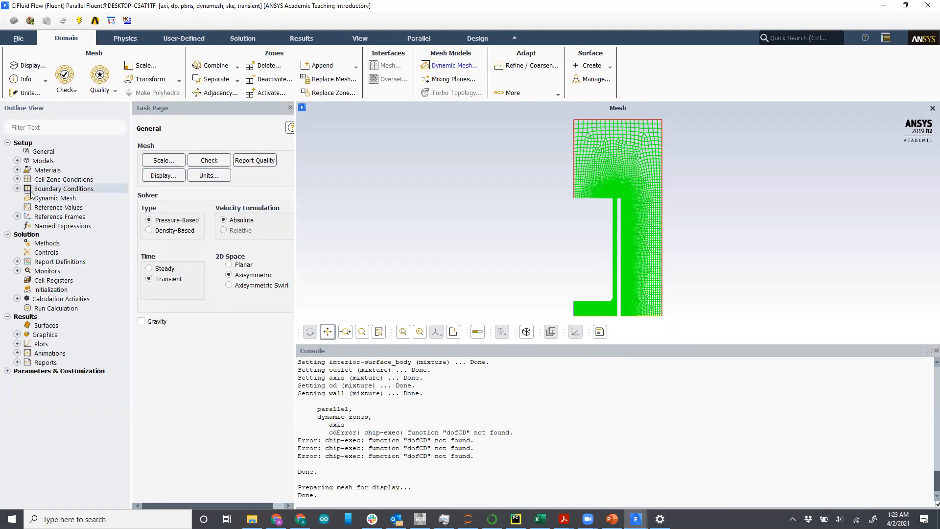
{"action": "left_click", "coordinate": [44, 199]}
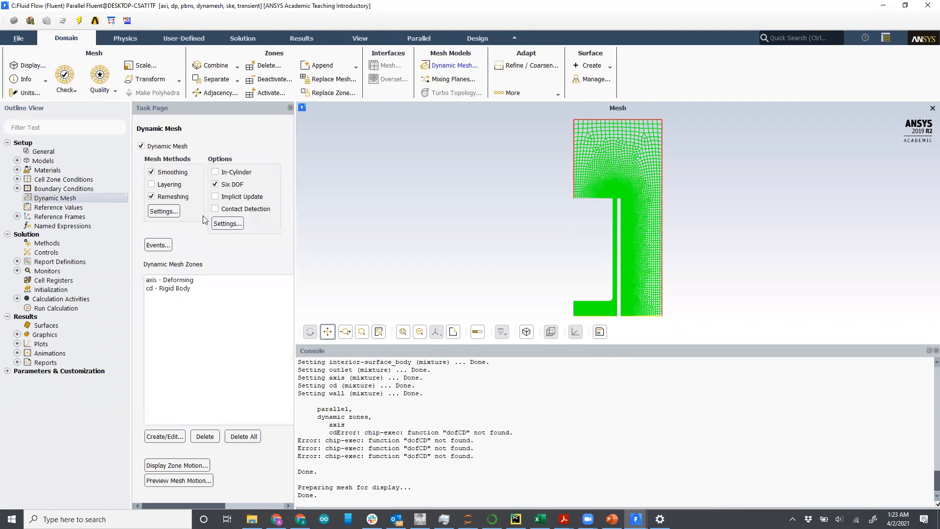
{"action": "left_click", "coordinate": [219, 226]}
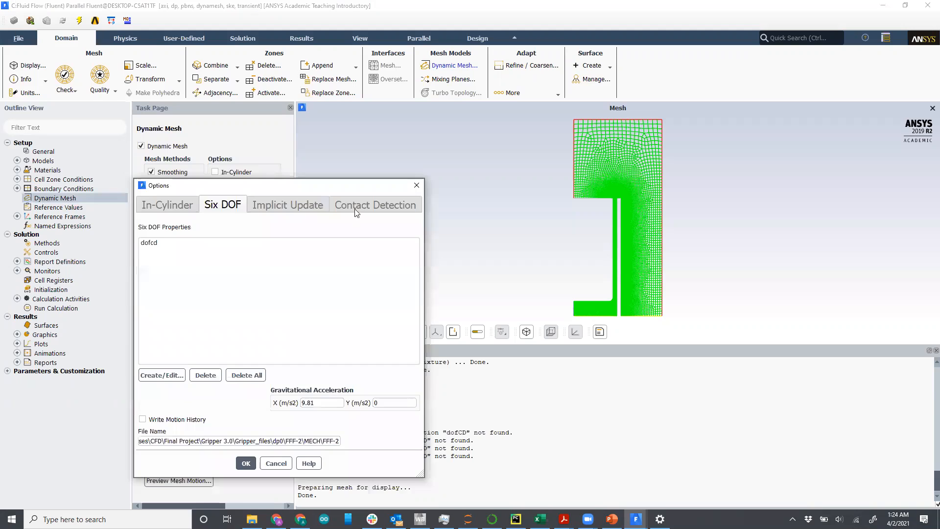
{"action": "left_click", "coordinate": [417, 185]}
Step: Make the axis zone a rigid body driven by the dofcd six DOF properties
{"action": "left_click", "coordinate": [184, 289]}
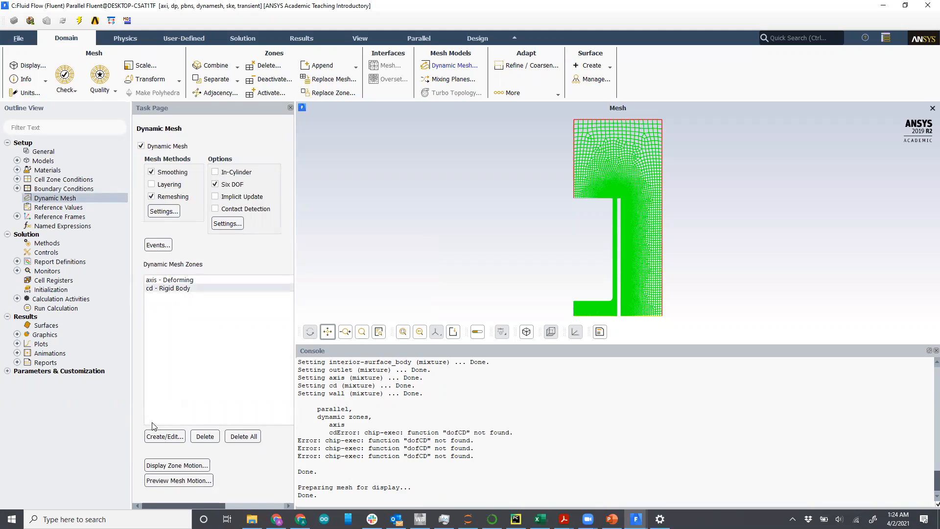
{"action": "left_click", "coordinate": [172, 440]}
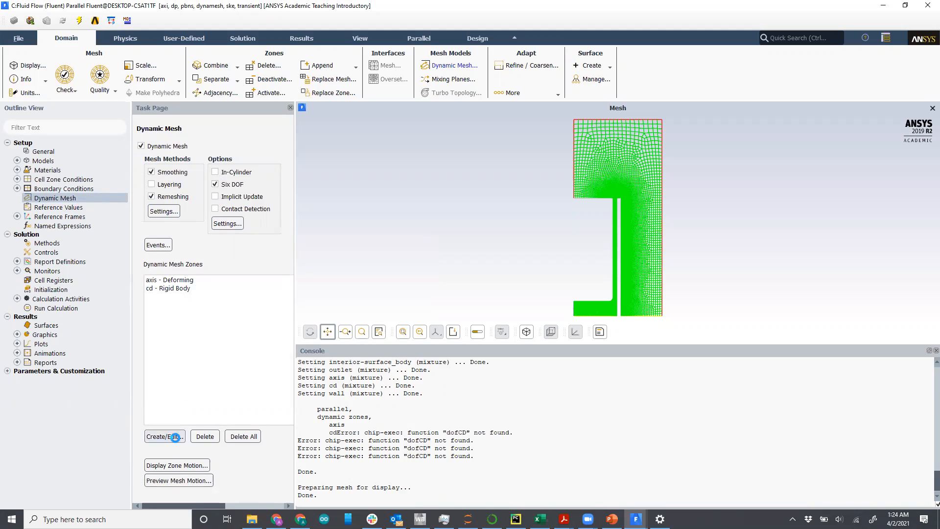
{"action": "left_click_drag", "start_coordinate": [257, 258], "coordinate": [288, 97]}
{"action": "left_click", "coordinate": [303, 302]}
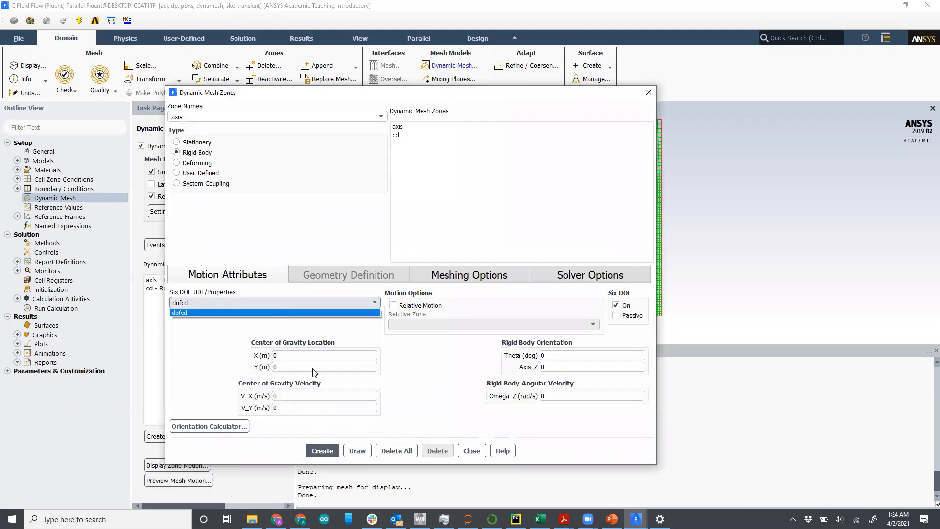
{"action": "left_click", "coordinate": [280, 312]}
{"action": "left_click", "coordinate": [322, 451]}
{"action": "left_click", "coordinate": [472, 451]}
Step: Reopen the dofcd six DOF properties, re-create them unchanged, and confirm the Options dialog
{"action": "left_click", "coordinate": [227, 224]}
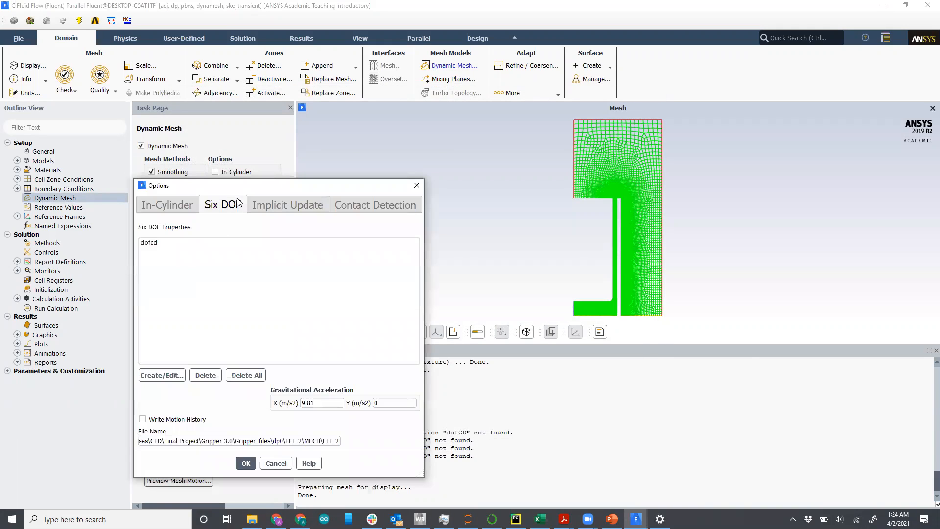
{"action": "double_click", "coordinate": [181, 241]}
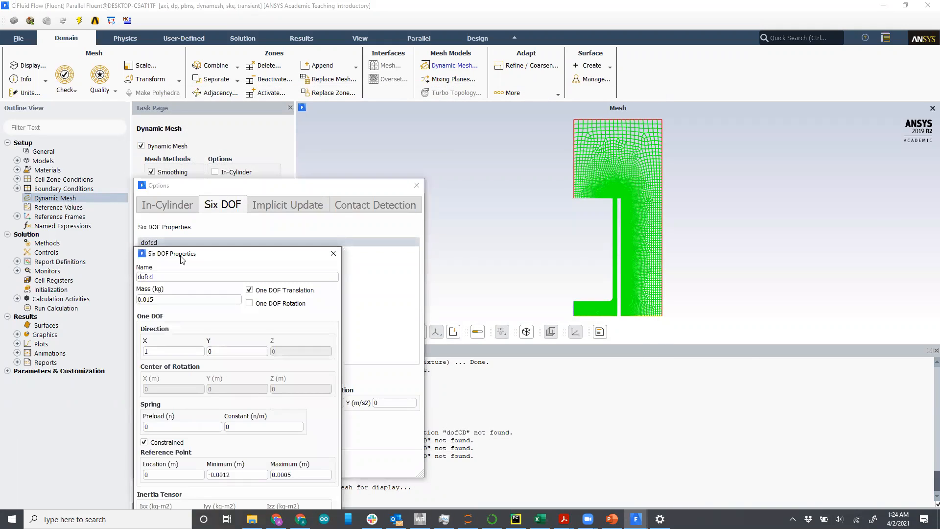
{"action": "left_click_drag", "start_coordinate": [181, 260], "coordinate": [145, 105]}
{"action": "left_click", "coordinate": [173, 408]}
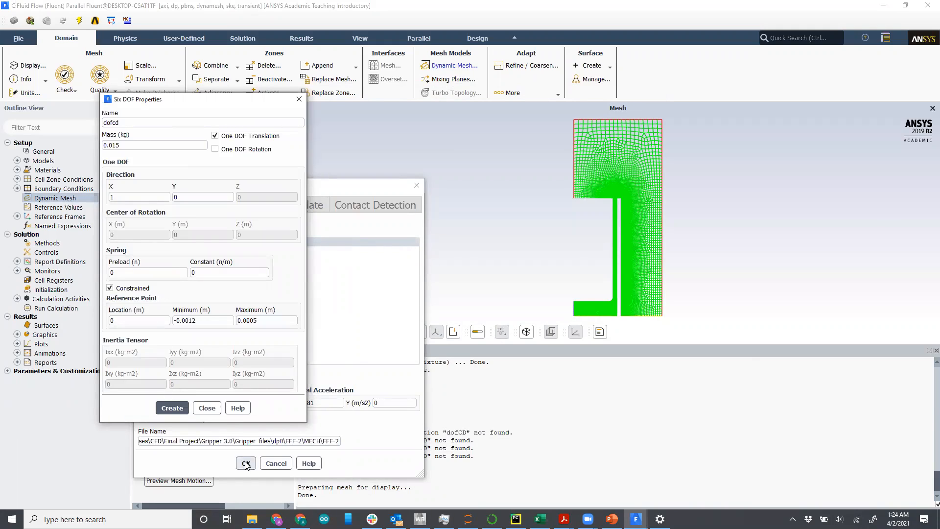
{"action": "left_click", "coordinate": [206, 408]}
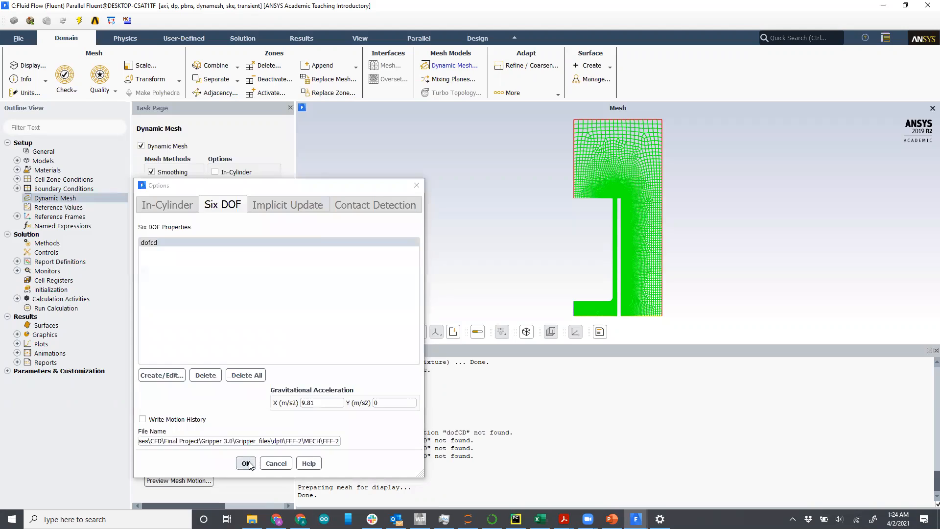
{"action": "left_click", "coordinate": [246, 464]}
Step: Assign the dofcd six DOF properties to the cd rigid body zone
{"action": "left_click", "coordinate": [174, 288]}
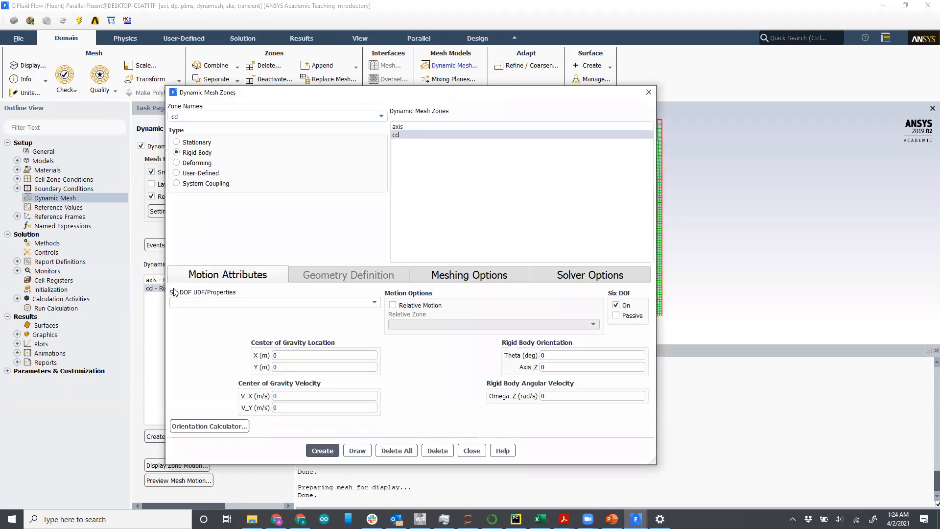
{"action": "left_click", "coordinate": [200, 303]}
{"action": "left_click", "coordinate": [198, 306]}
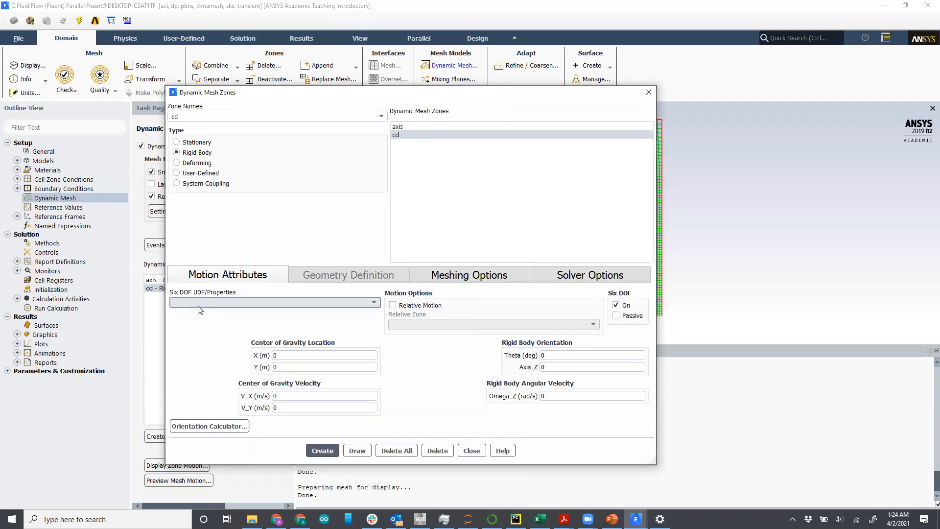
{"action": "left_click", "coordinate": [203, 304]}
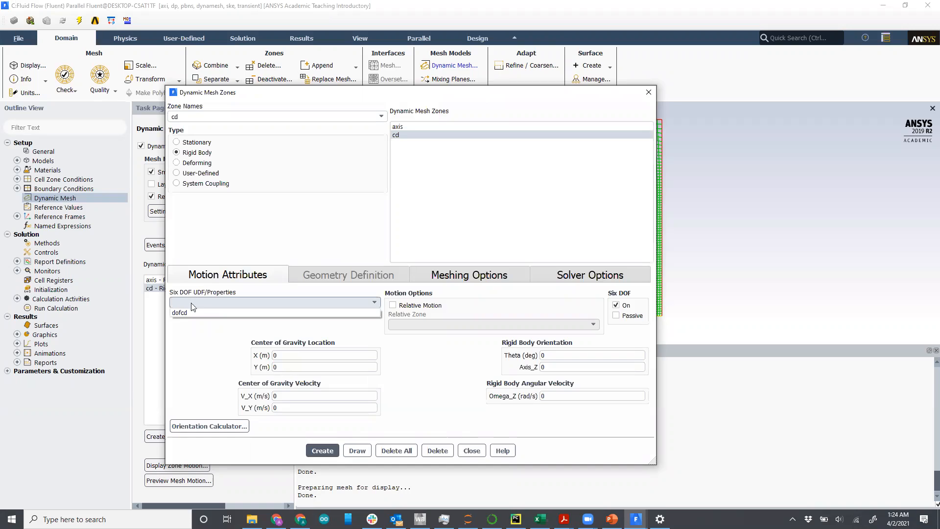
{"action": "left_click", "coordinate": [190, 311]}
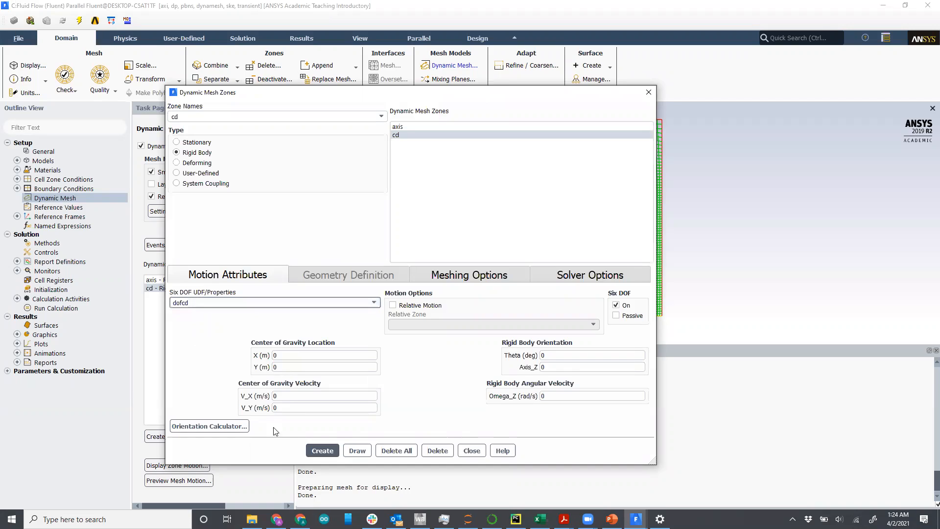
{"action": "left_click", "coordinate": [317, 451]}
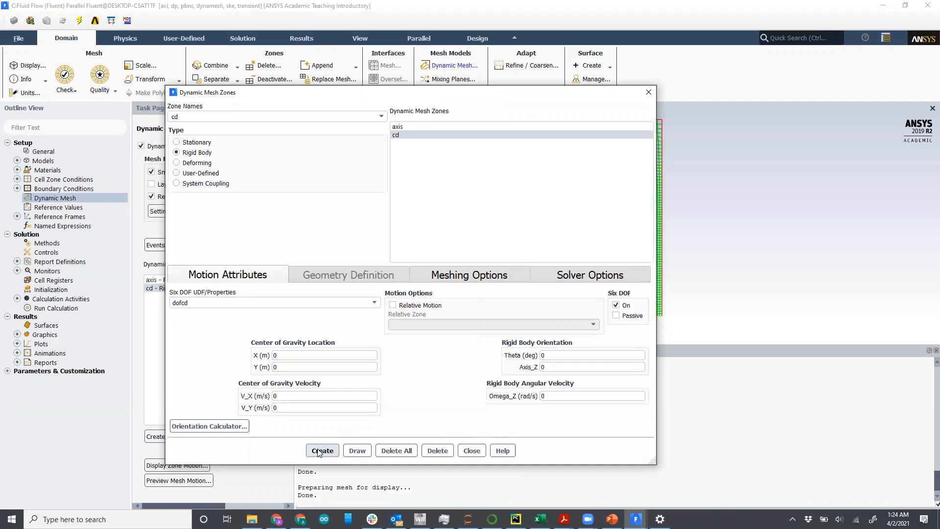
{"action": "left_click", "coordinate": [471, 450]}
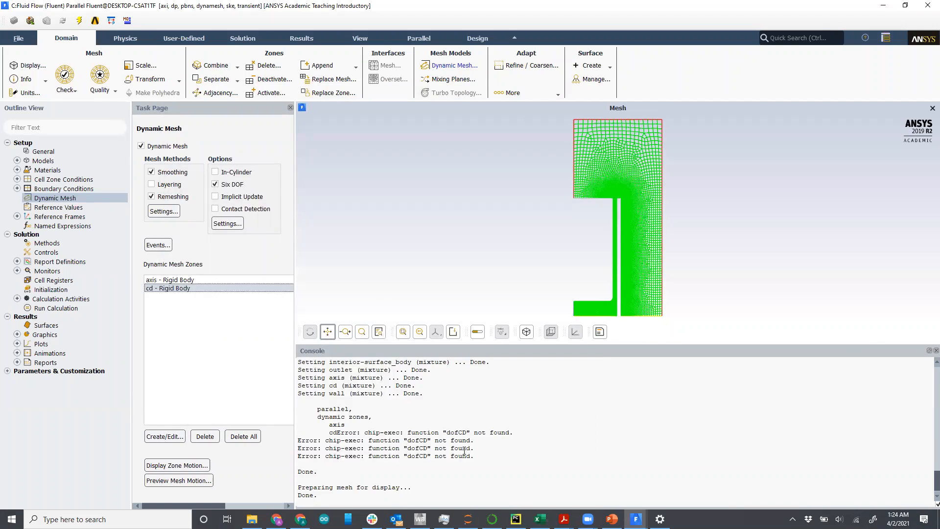
Step: Start the calculation, initializing the solution first
{"action": "left_click", "coordinate": [69, 307]}
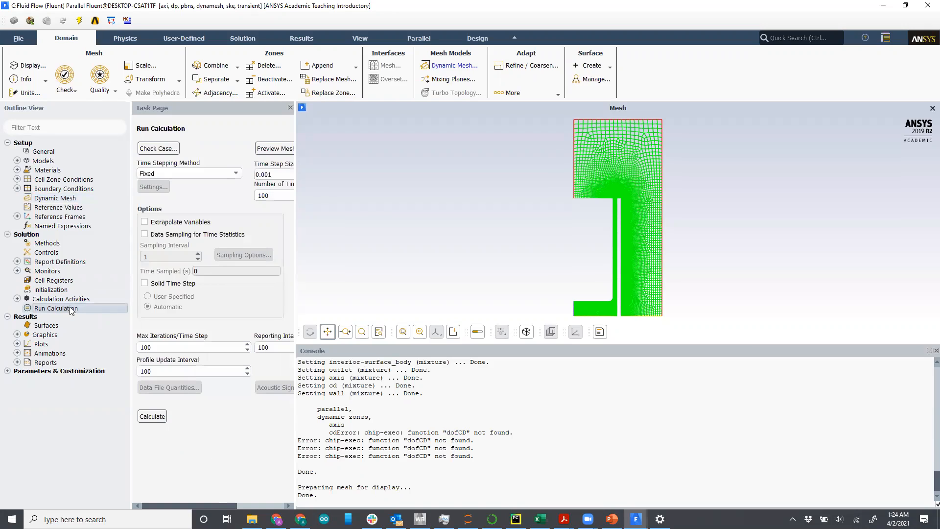
{"action": "left_click", "coordinate": [151, 416]}
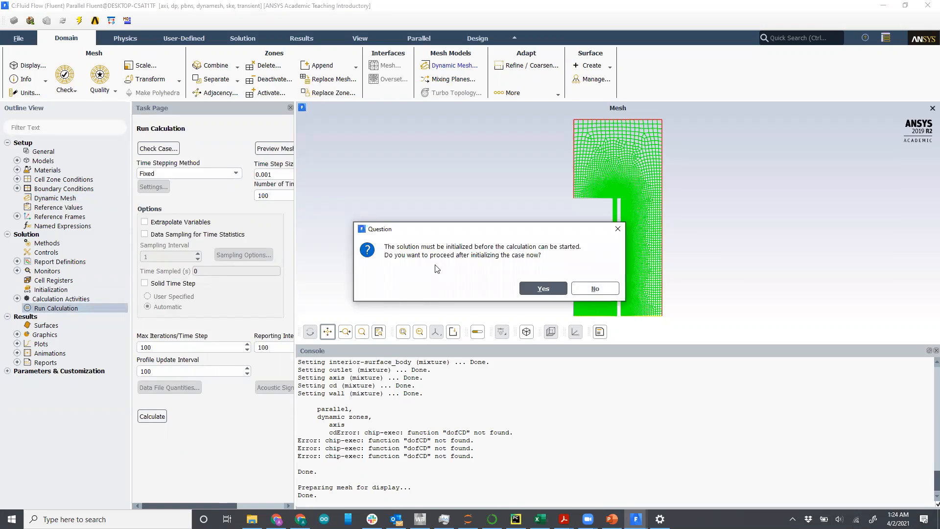
{"action": "left_click", "coordinate": [543, 289]}
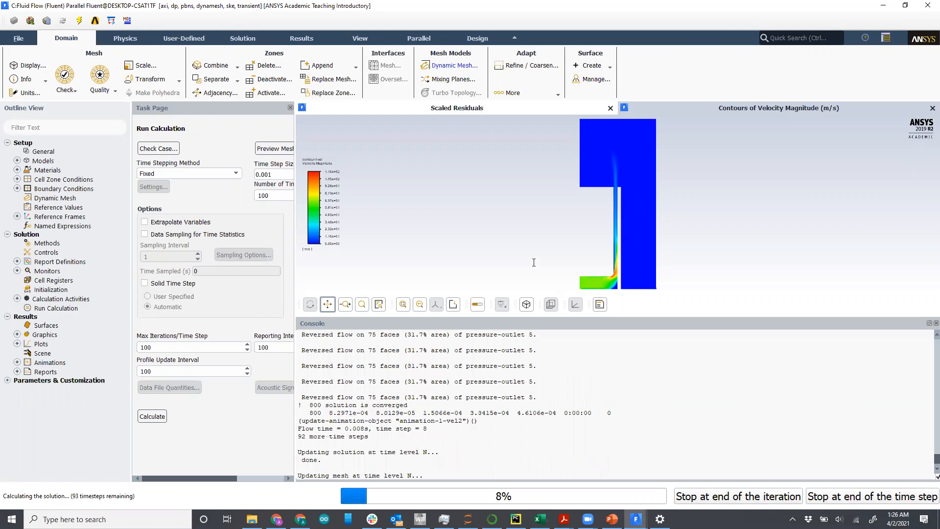
Step: Stop the calculation at the end of the current time step and dismiss the completion message
{"action": "left_click", "coordinate": [838, 497]}
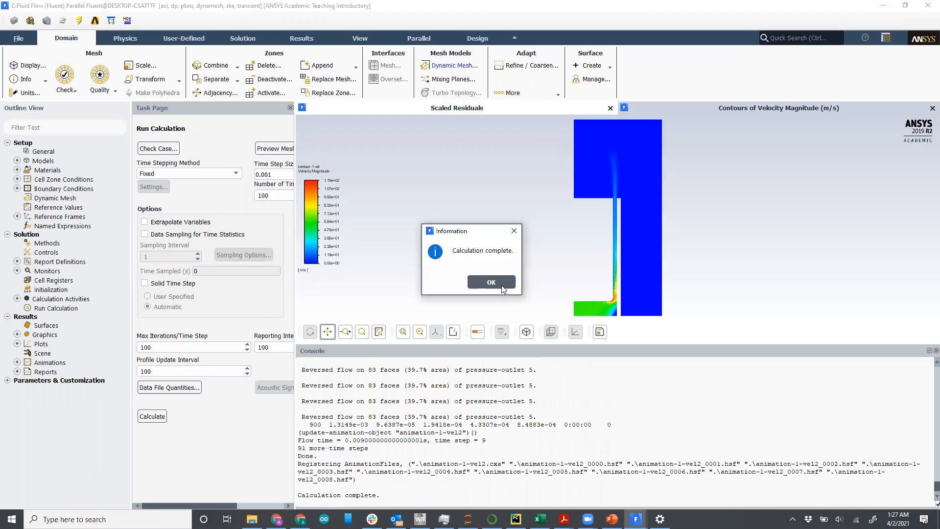
{"action": "left_click", "coordinate": [501, 285]}
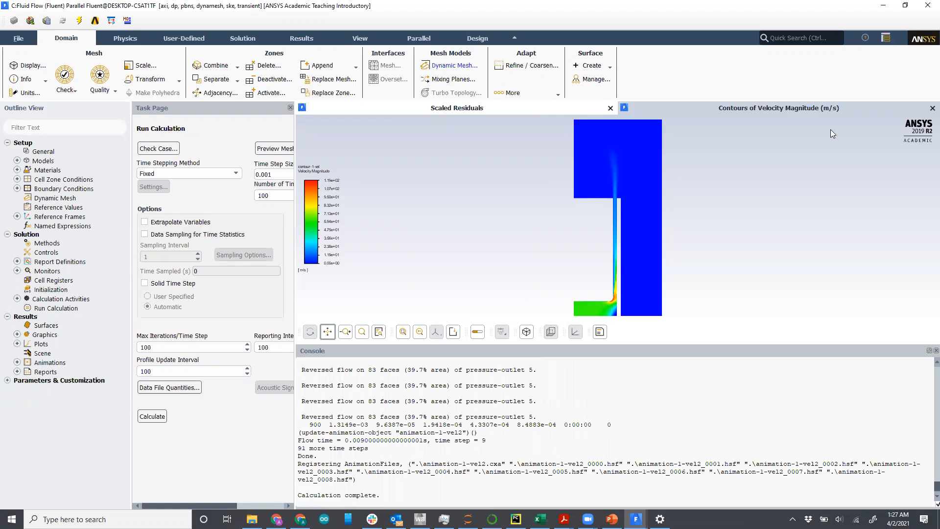
Step: Close Fluent and update the Setup cell of system C in the Workbench project
{"action": "left_click", "coordinate": [927, 6]}
{"action": "left_click", "coordinate": [471, 272]}
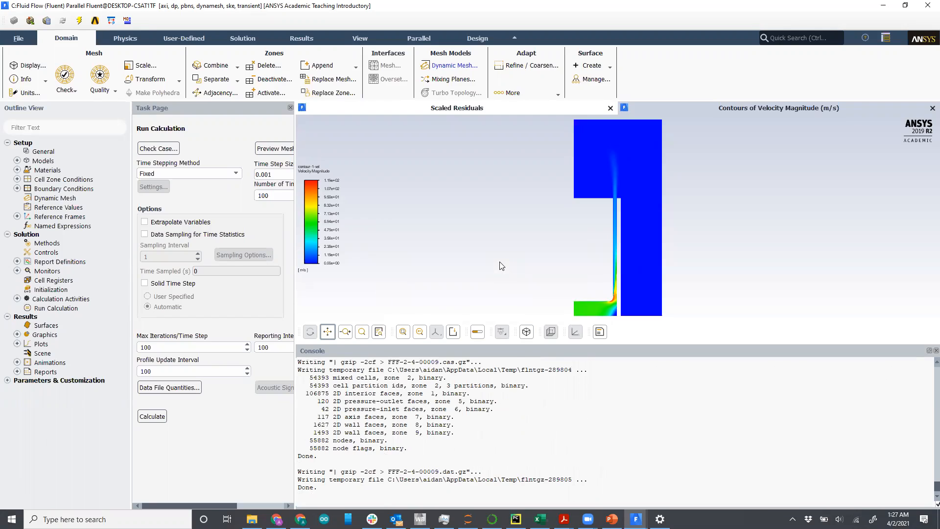
{"action": "key", "text": "alt+Tab"}
{"action": "right_click", "coordinate": [438, 123]}
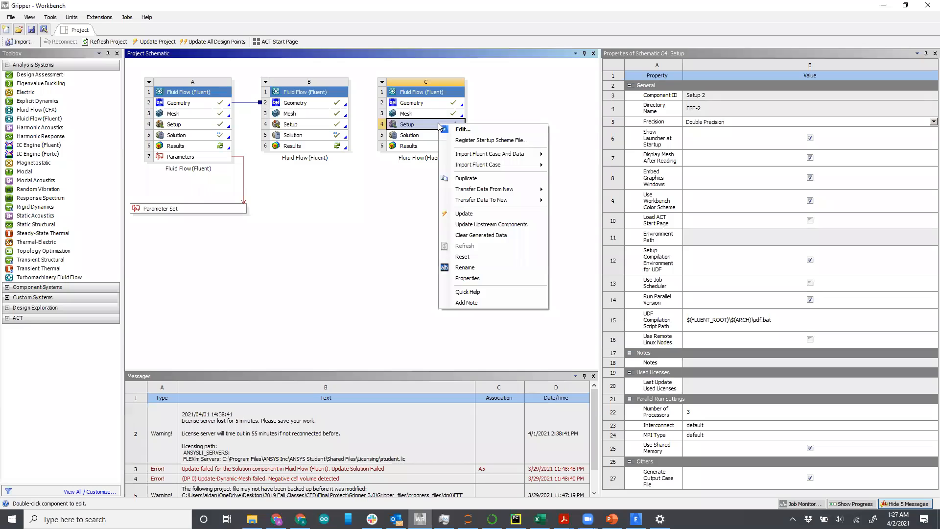
{"action": "left_click", "coordinate": [464, 216]}
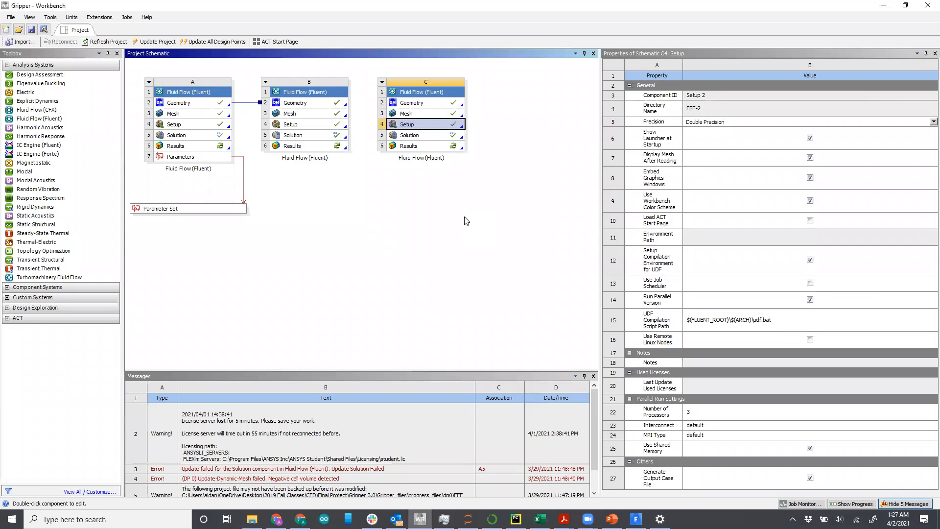
Step: Reopen the Setup of system C in Fluent, accepting the notice and launcher defaults
{"action": "double_click", "coordinate": [432, 126]}
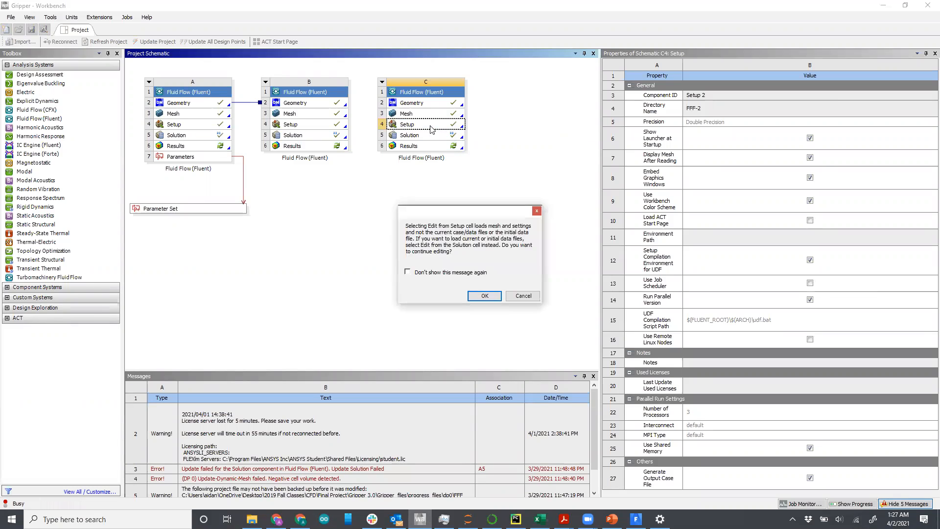
{"action": "left_click", "coordinate": [484, 296]}
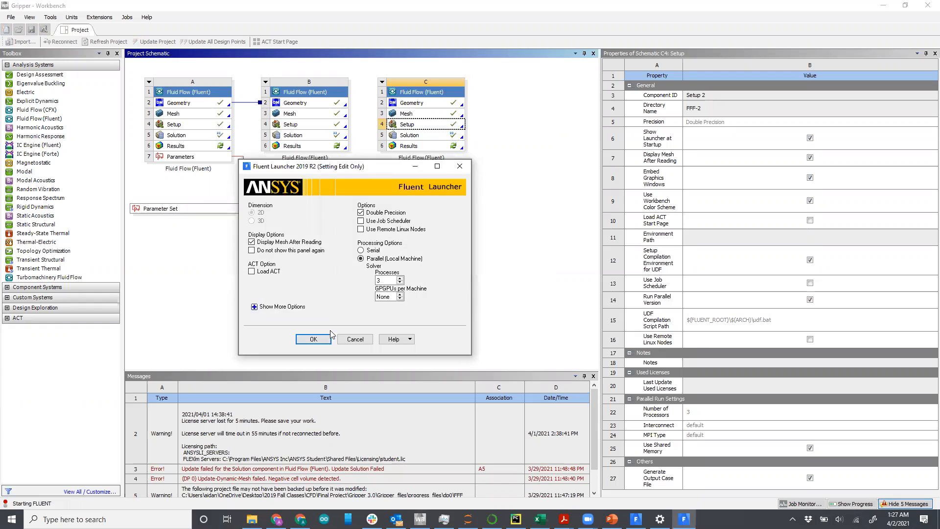
{"action": "left_click", "coordinate": [314, 340]}
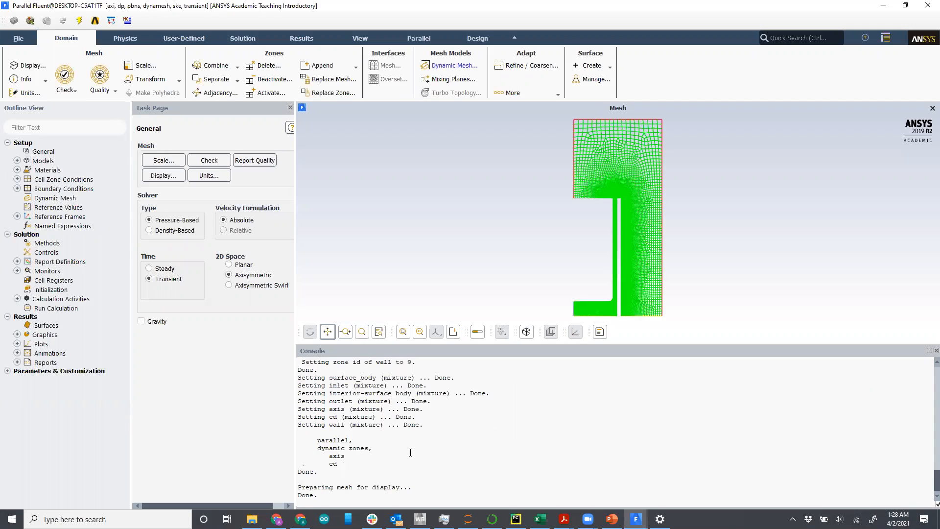
Step: Review the console output after loading the setup
{"action": "scroll", "coordinate": [422, 443], "scroll_direction": "up", "scroll_amount": 5}
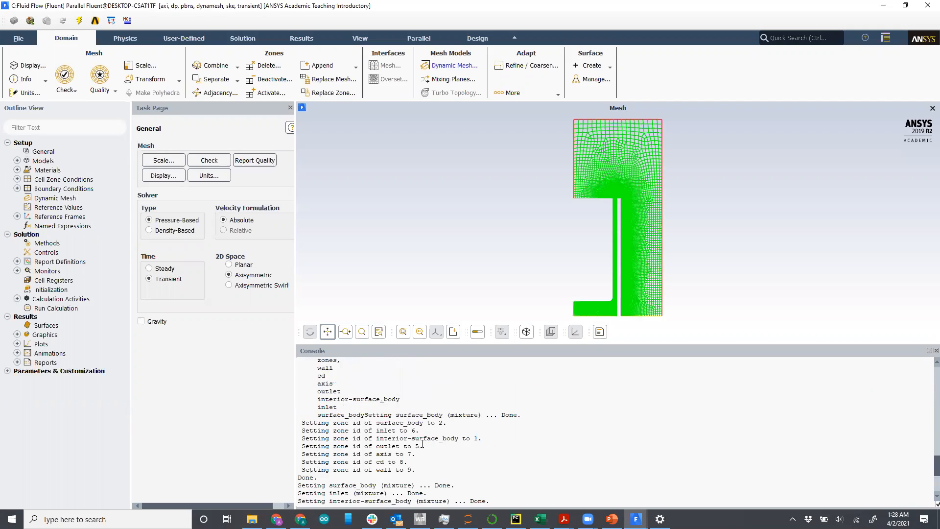
{"action": "scroll", "coordinate": [422, 443], "scroll_direction": "down", "scroll_amount": 5}
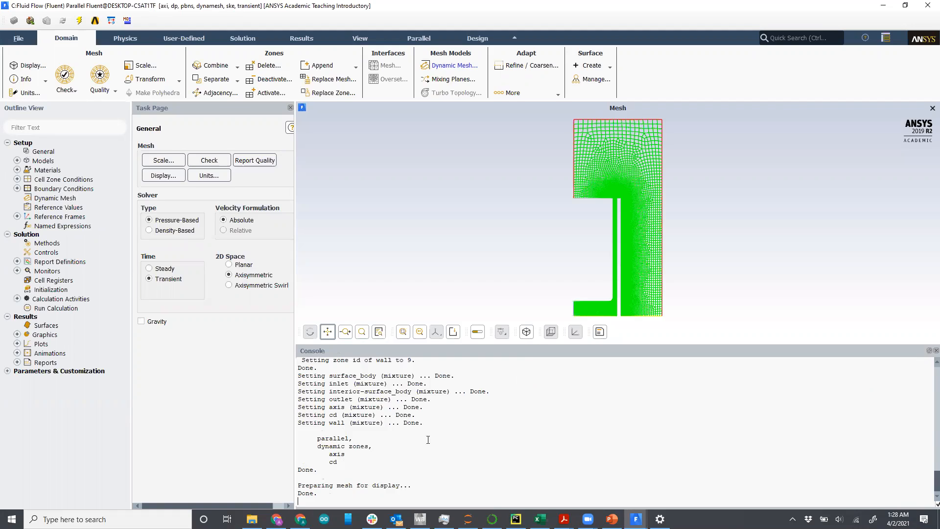
{"action": "scroll", "coordinate": [428, 440], "scroll_direction": "up", "scroll_amount": 10}
{"action": "scroll", "coordinate": [439, 433], "scroll_direction": "down", "scroll_amount": 10}
{"action": "scroll", "coordinate": [612, 163], "scroll_direction": "down", "scroll_amount": 1}
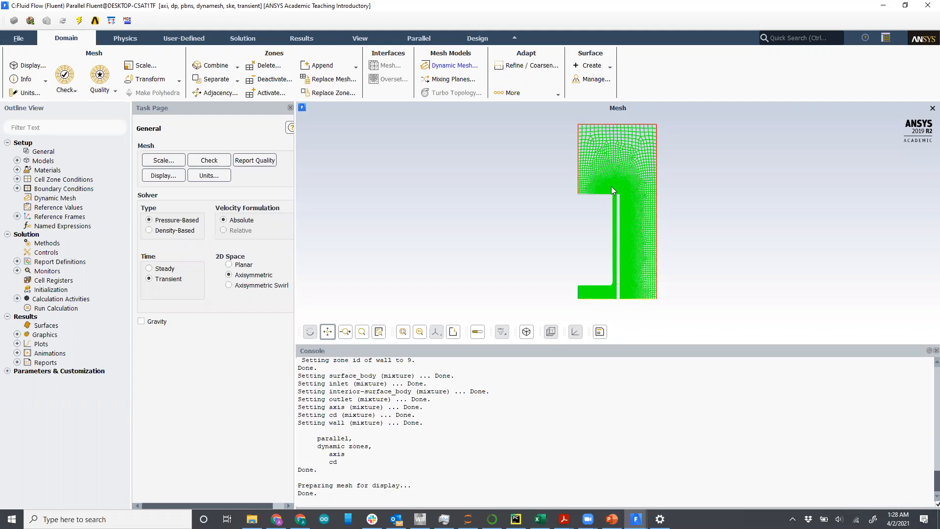